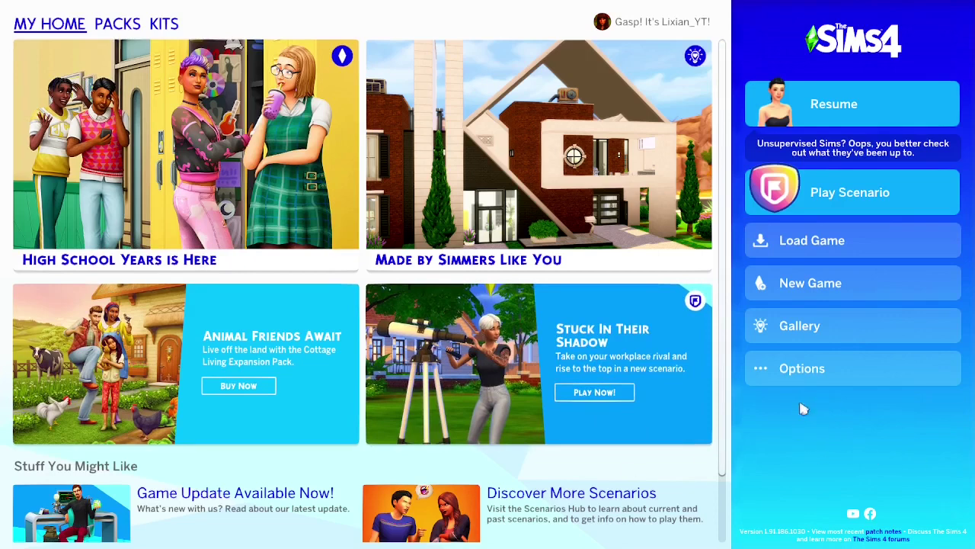
Step: Open Game Options' Other tab and review the installed custom content list, with custom content and mods enabled
click(858, 392)
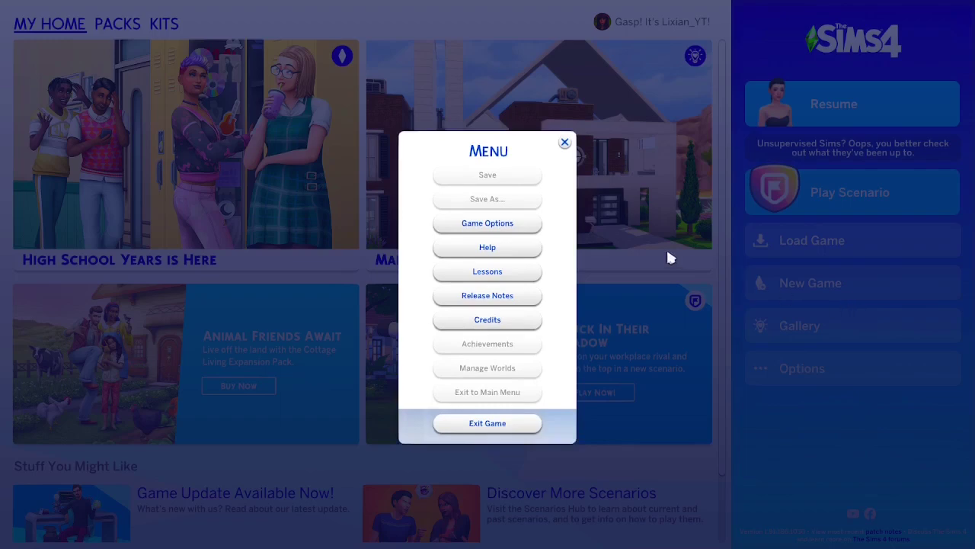
click(488, 221)
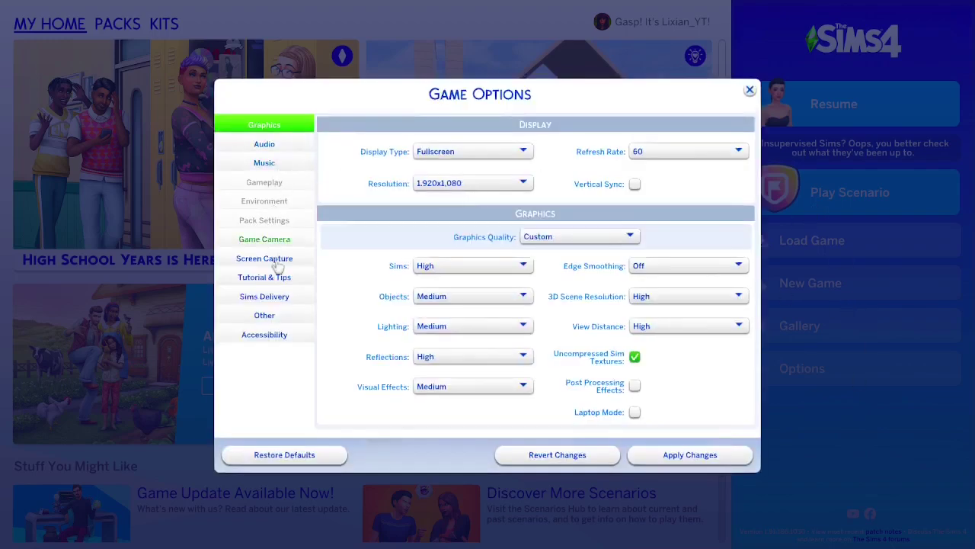
click(267, 315)
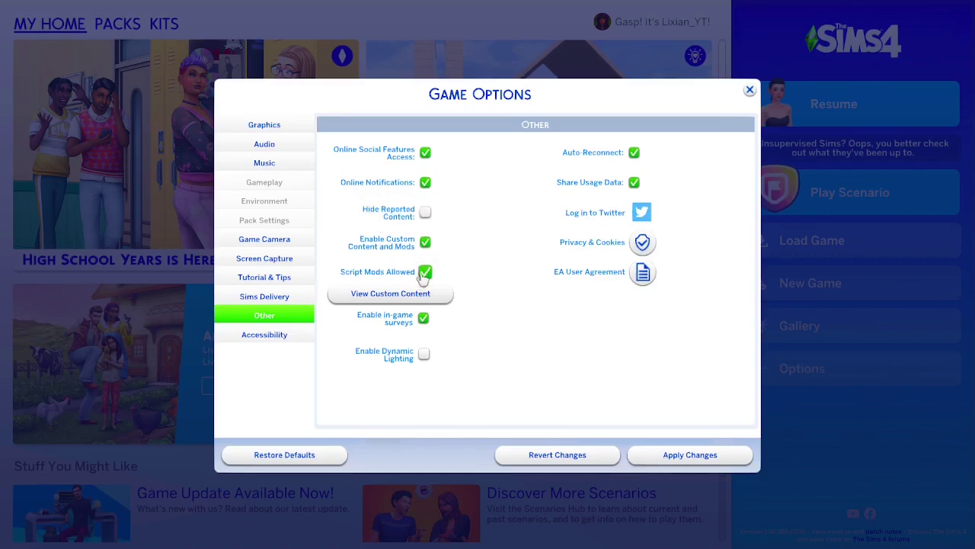
click(449, 294)
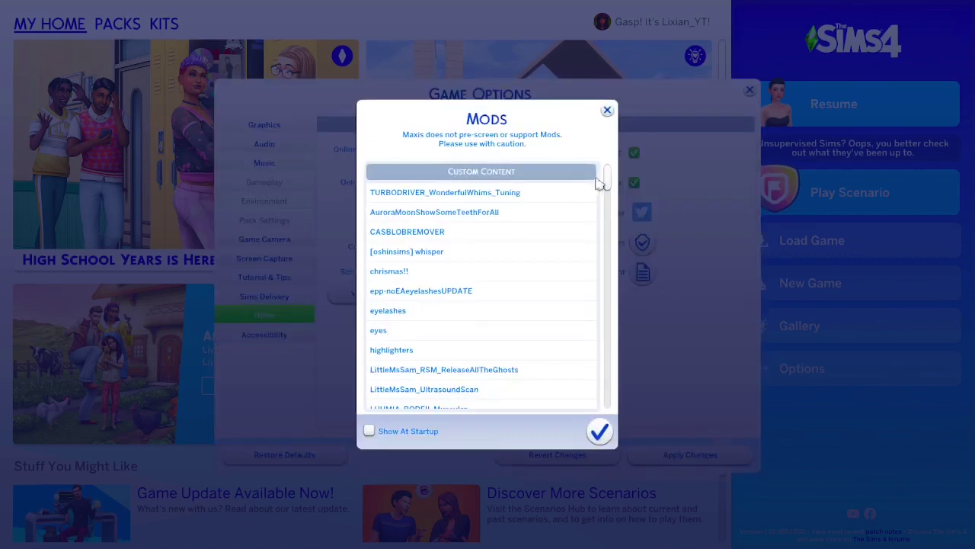
drag(608, 178, 643, 131)
click(607, 110)
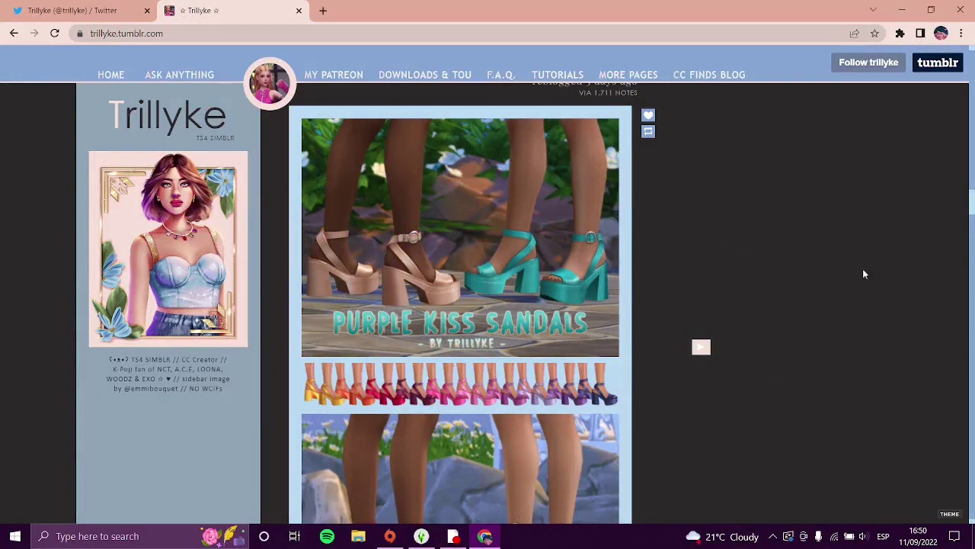
Step: Scroll Trillyke's blog to the Purple Kiss Sandals post and its 'Download here (Patreon, free)' link
scroll(787, 318, up, 2)
scroll(789, 317, down, 3)
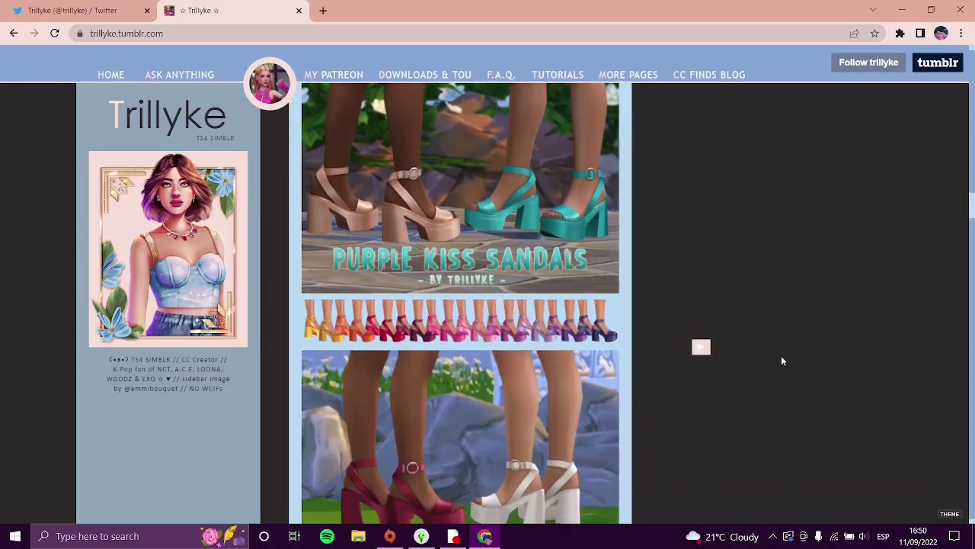
scroll(830, 355, up, 1)
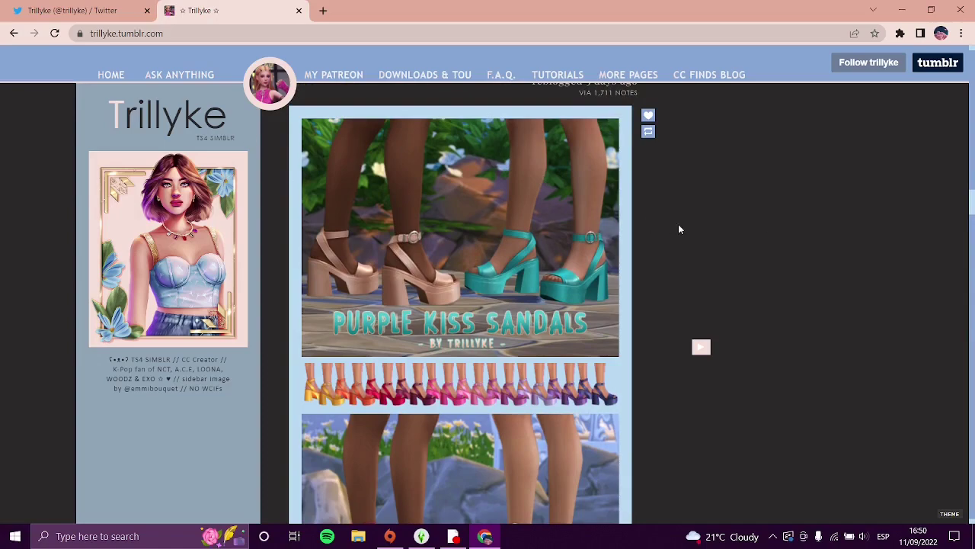
scroll(709, 237, down, 1)
scroll(808, 265, up, 7)
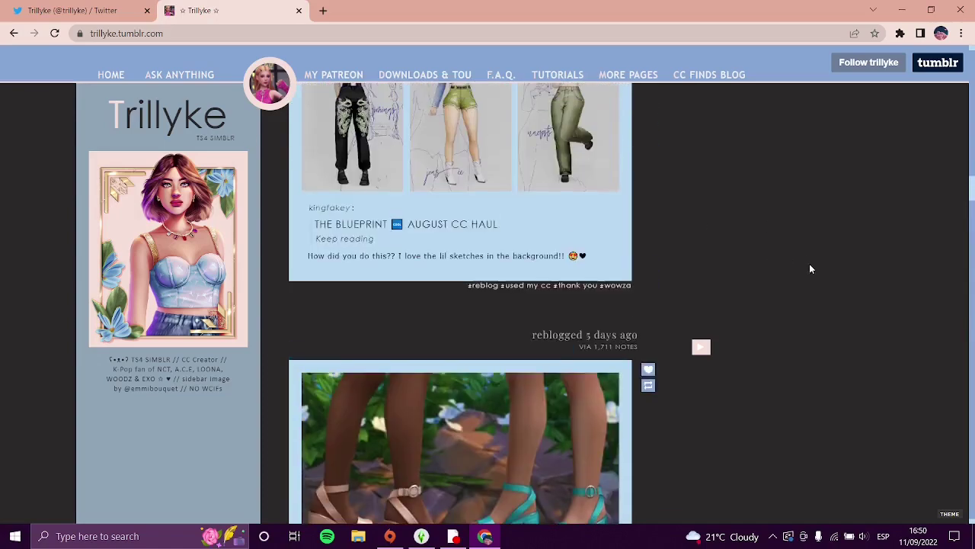
scroll(812, 273, down, 8)
scroll(811, 272, down, 8)
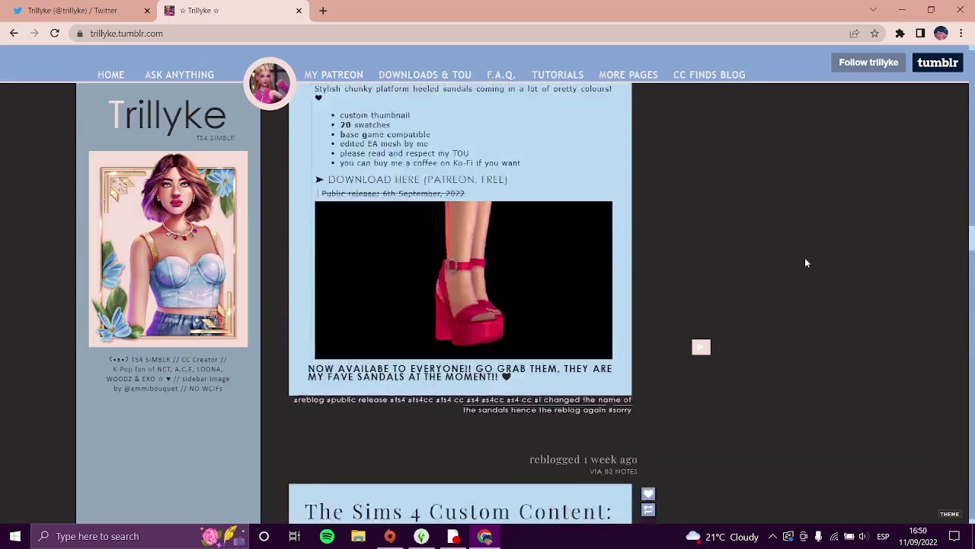
scroll(806, 256, up, 5)
scroll(806, 254, up, 3)
scroll(806, 255, down, 2)
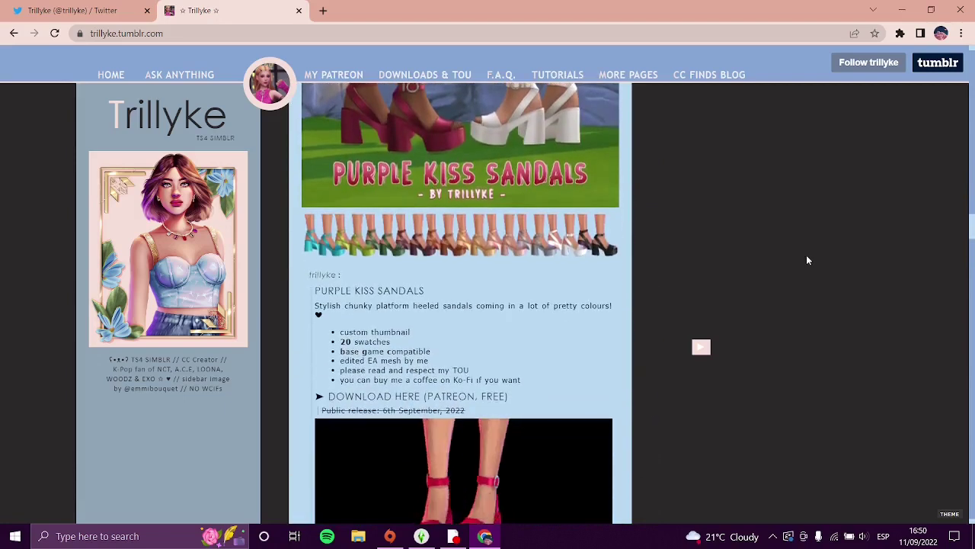
scroll(678, 320, up, 3)
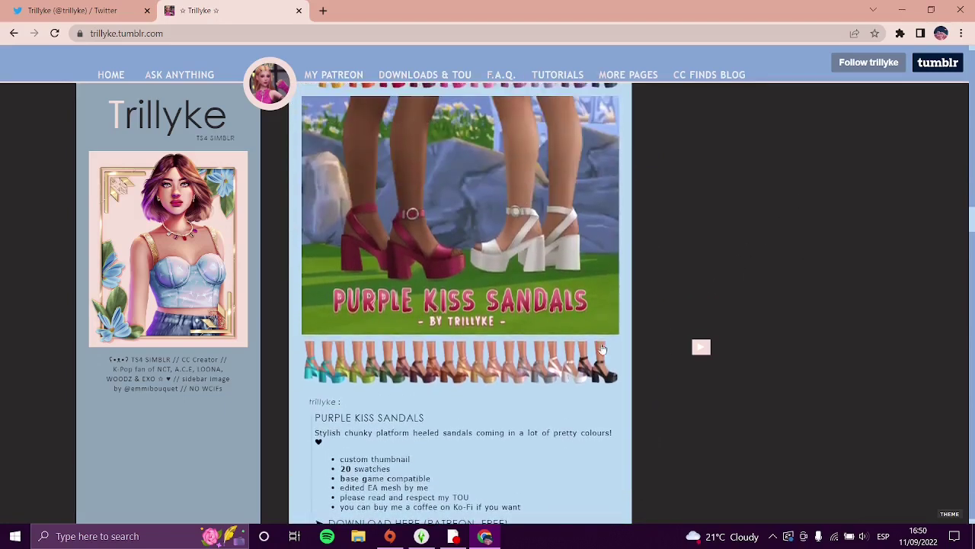
scroll(579, 326, down, 8)
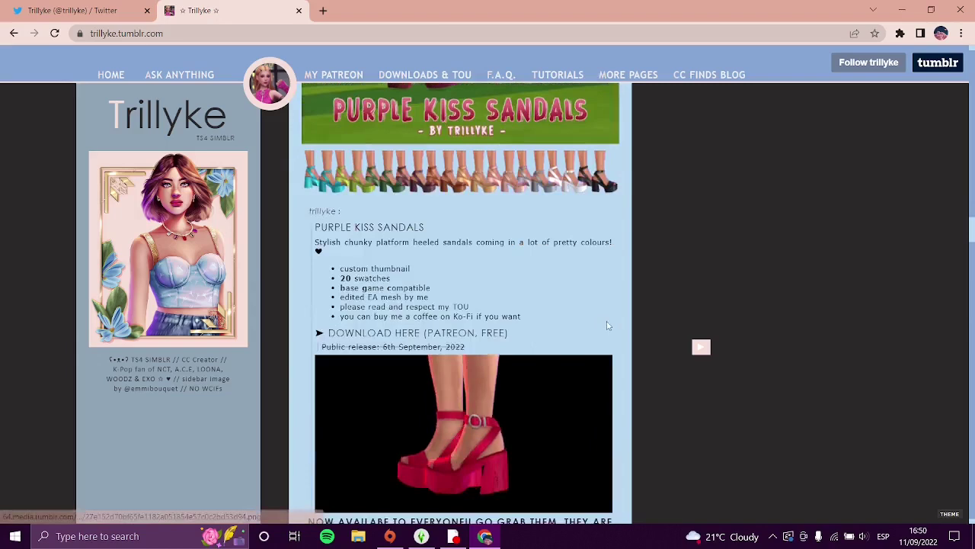
scroll(609, 343, up, 5)
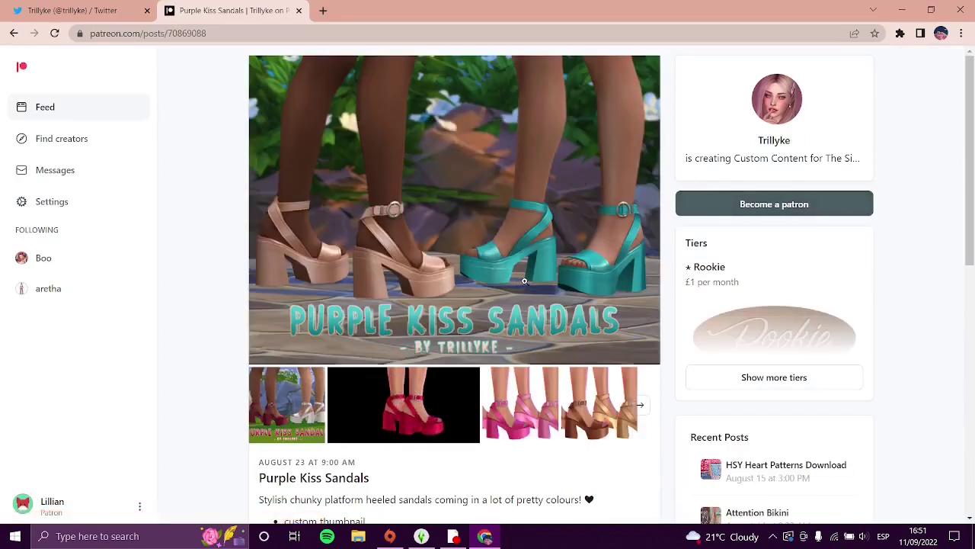
Step: Download Trillyke_Purple_Kiss_Sandals.package from the Patreon post's attachments and dismiss the download notice
scroll(525, 282, down, 2)
scroll(525, 282, down, 1)
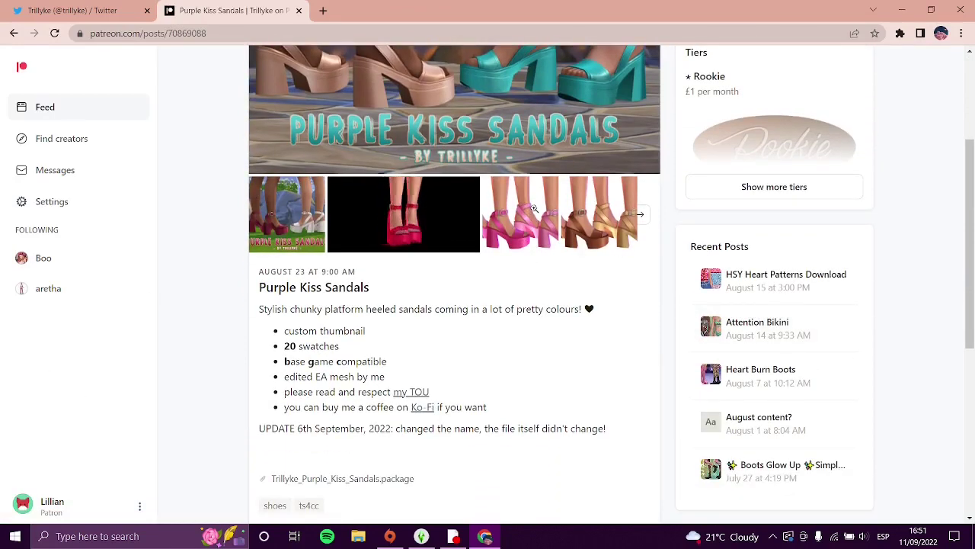
scroll(453, 261, down, 2)
click(374, 290)
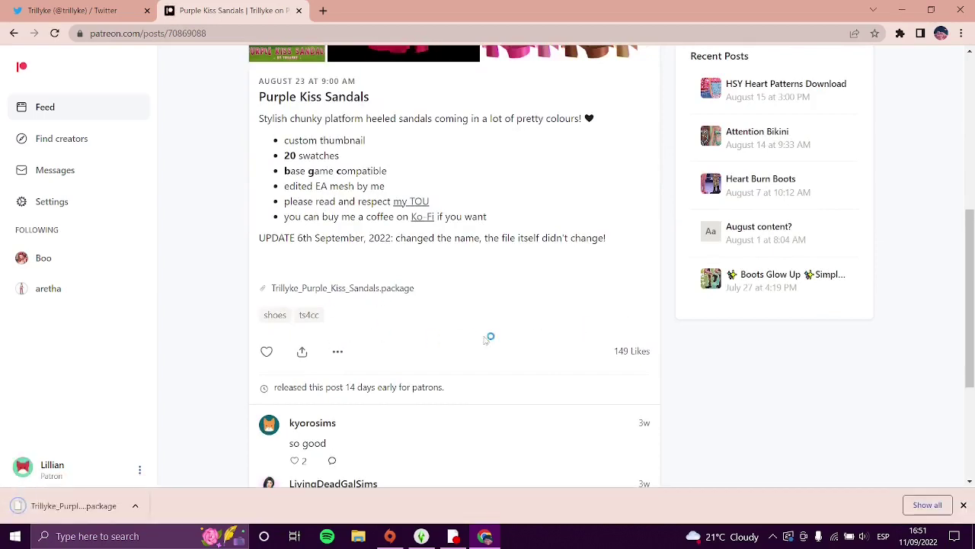
scroll(503, 342, up, 3)
scroll(527, 346, up, 1)
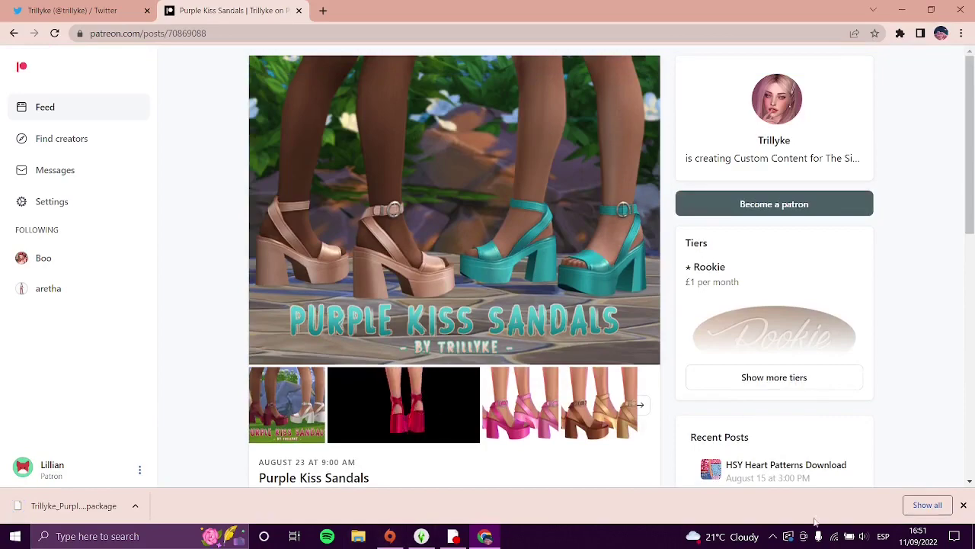
click(964, 505)
click(359, 535)
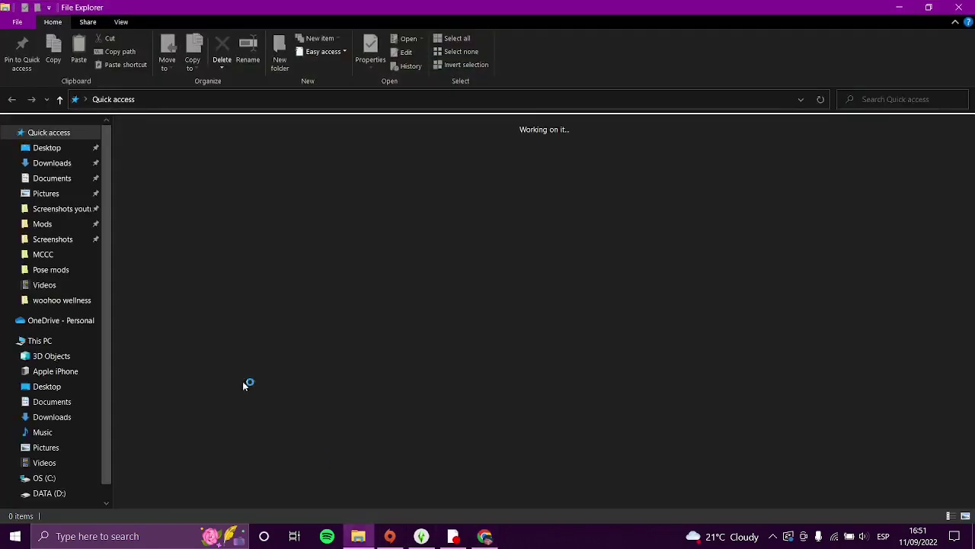
Step: Find Trillyke_Purple_Kiss_Sandals.package (557 KB) in the Downloads folder
click(52, 162)
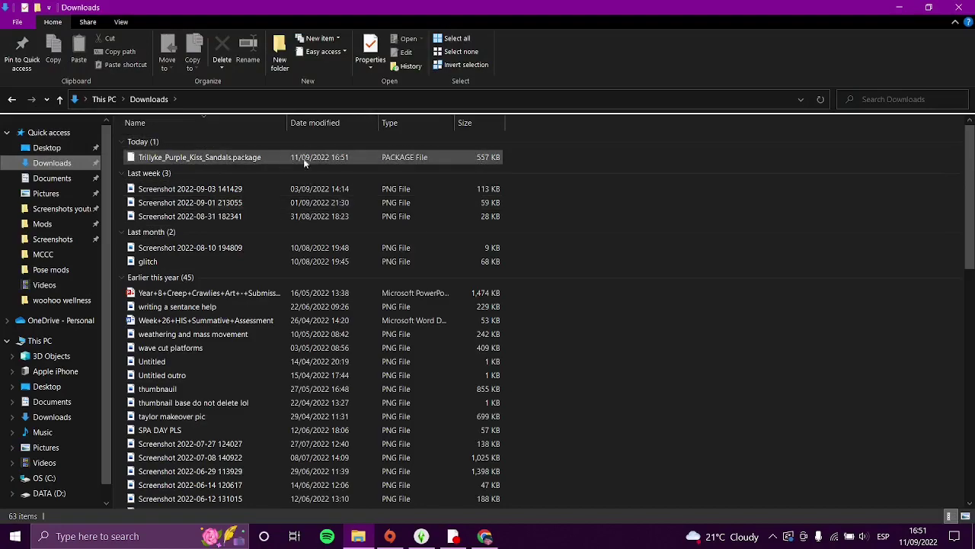
mouse_move(971, 171)
mouse_down()
mouse_move(974, 268)
mouse_move(972, 174)
mouse_up()
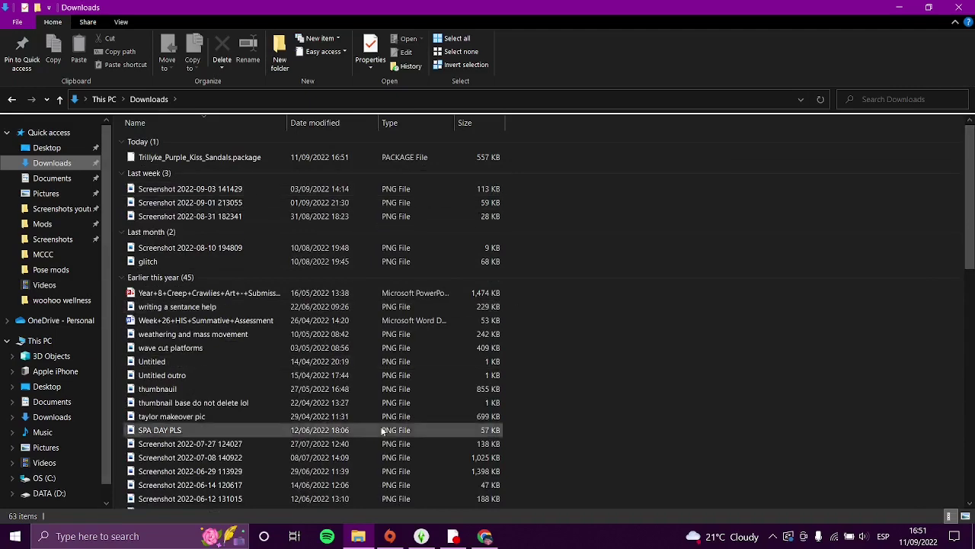
scroll(381, 245, down, 7)
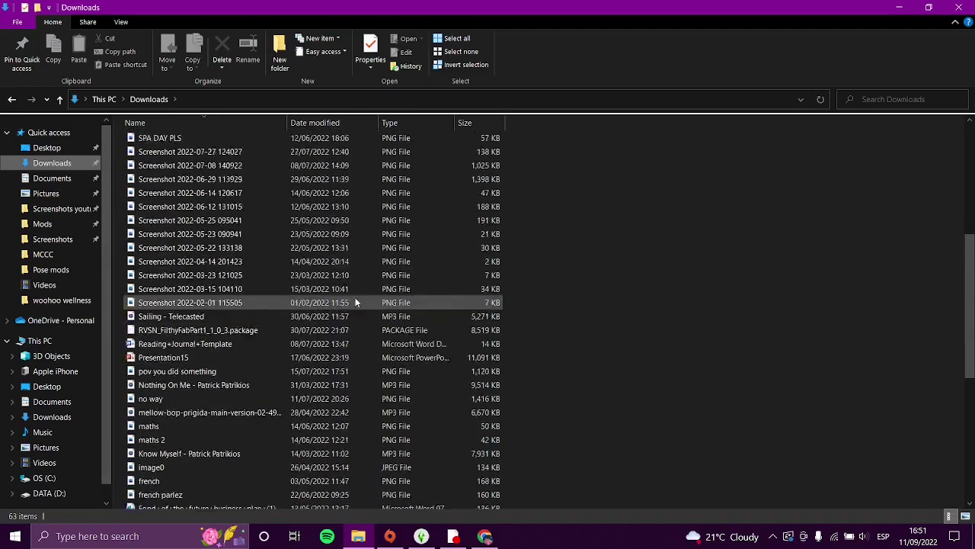
scroll(355, 302, up, 7)
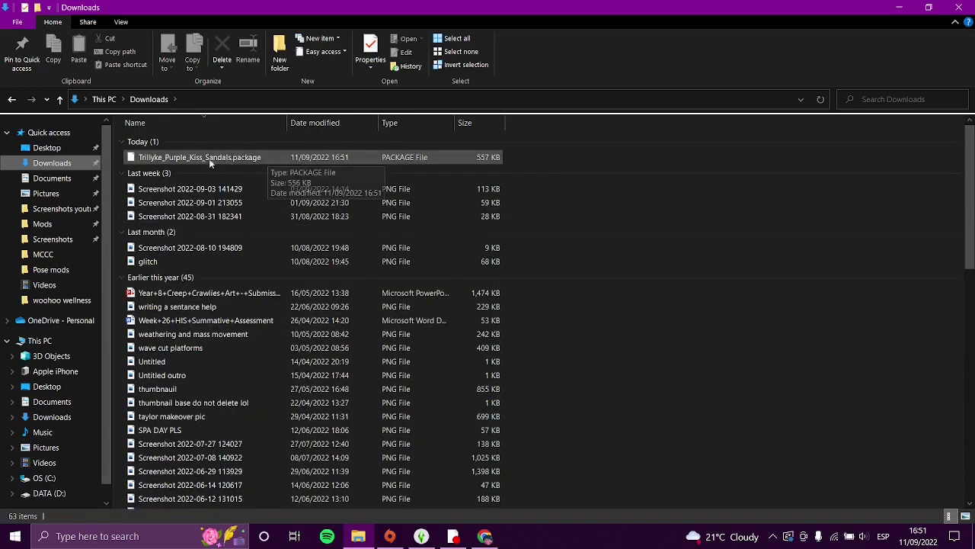
Step: Check the Mods folder, then return to the Downloads folder
click(45, 224)
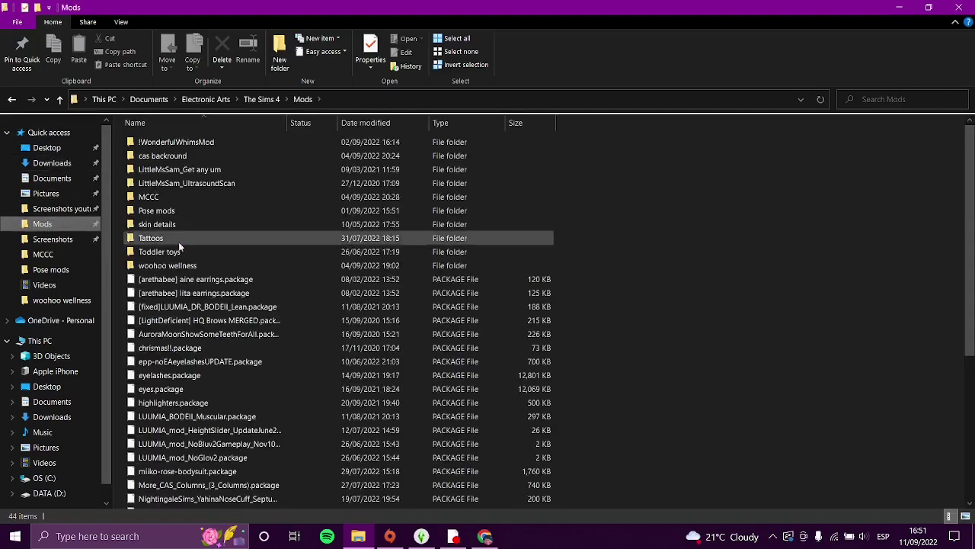
scroll(370, 308, down, 3)
scroll(370, 309, up, 3)
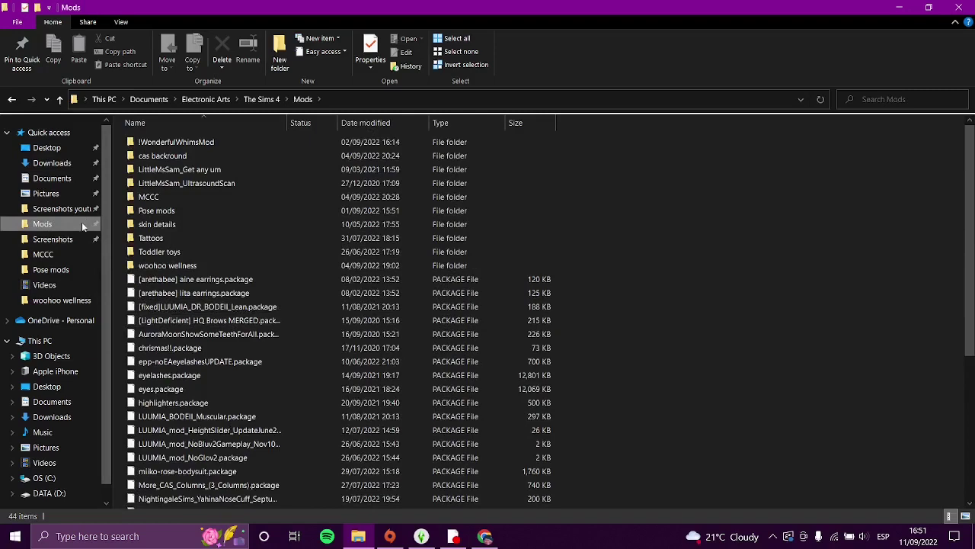
click(59, 163)
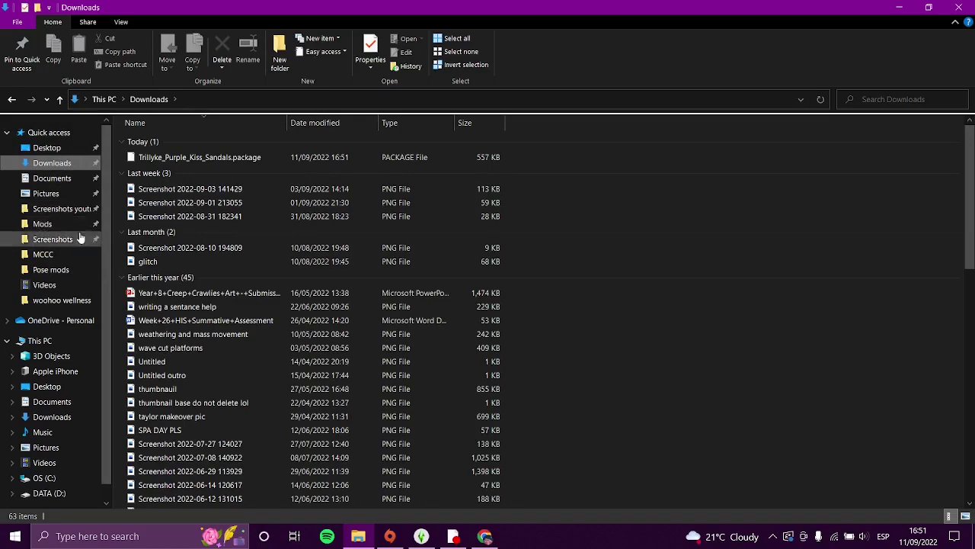
Step: Navigate from This PC through Documents, Electronic Arts and The Sims 4 into Mods
click(42, 341)
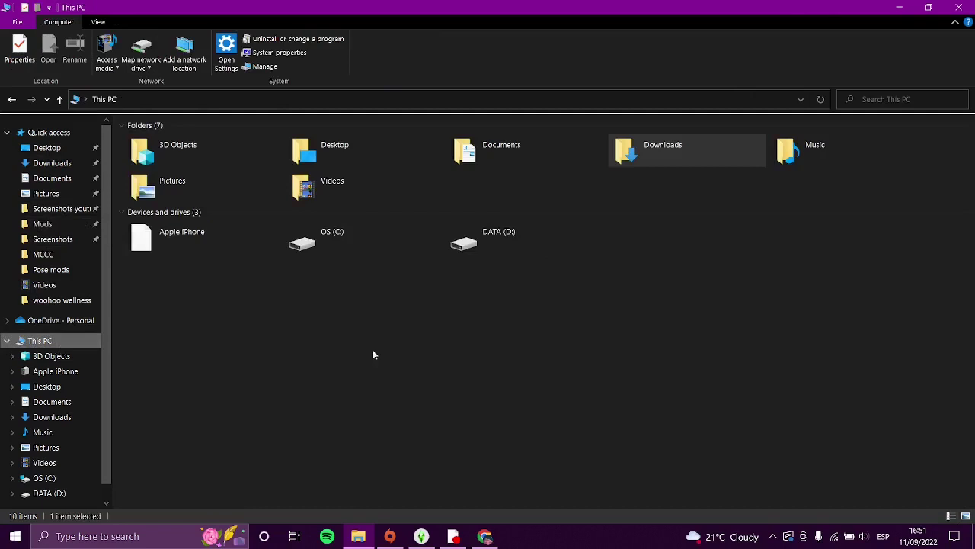
double_click(527, 154)
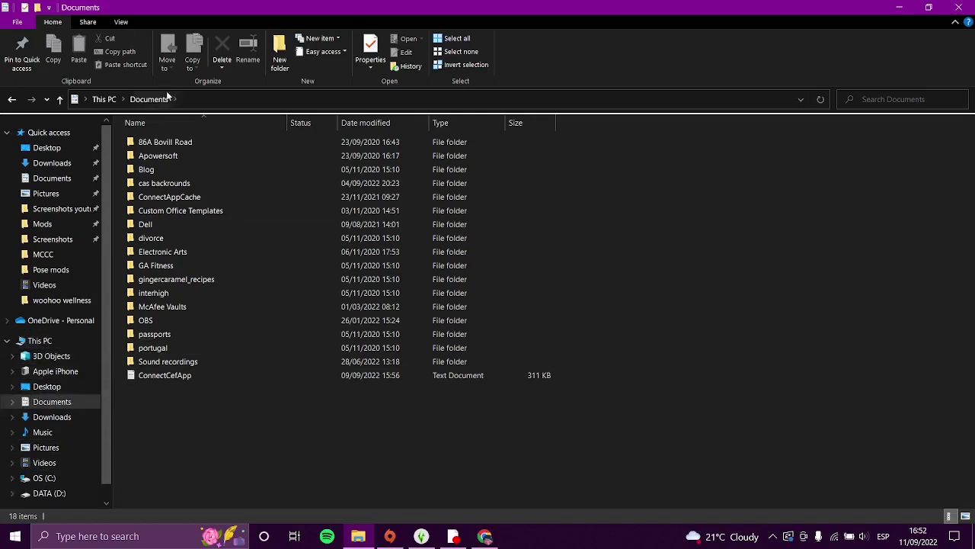
double_click(201, 254)
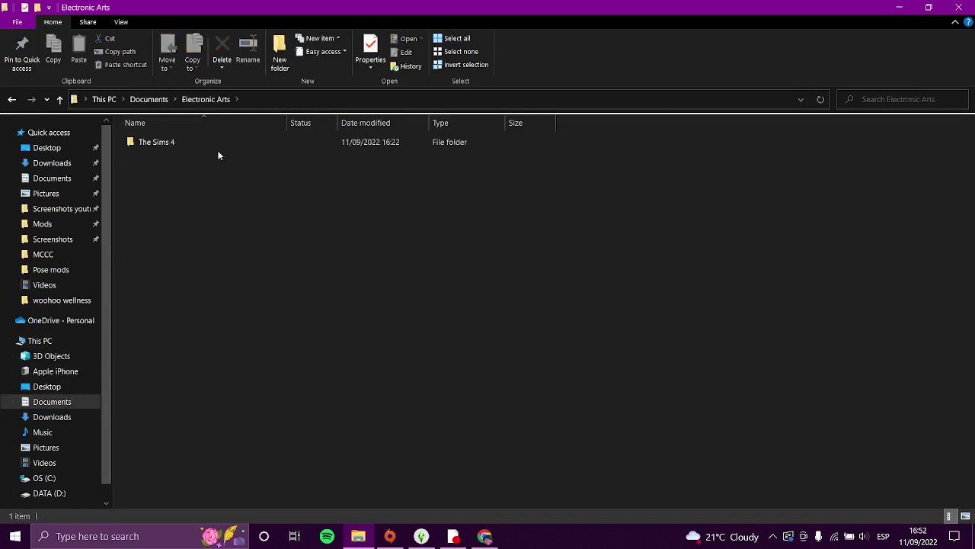
double_click(221, 146)
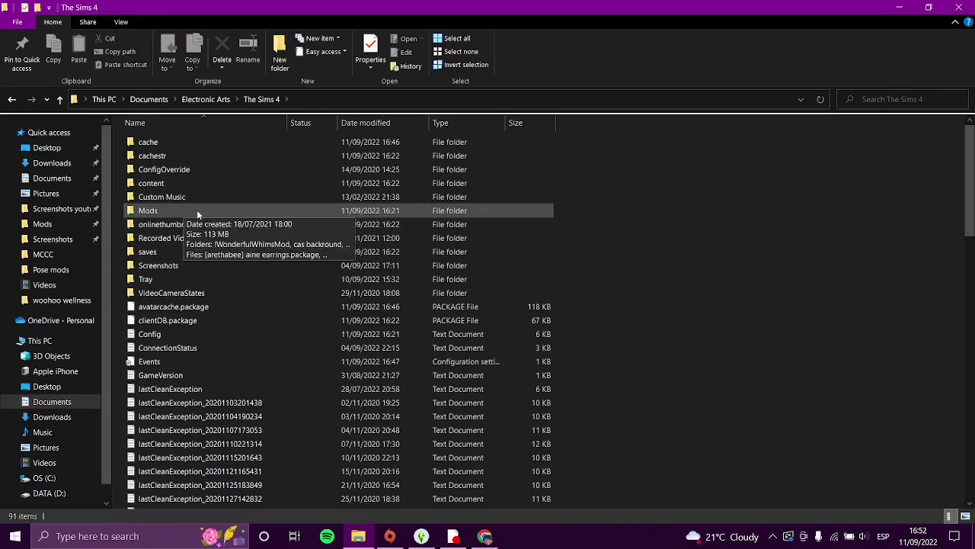
double_click(326, 211)
scroll(700, 316, down, 6)
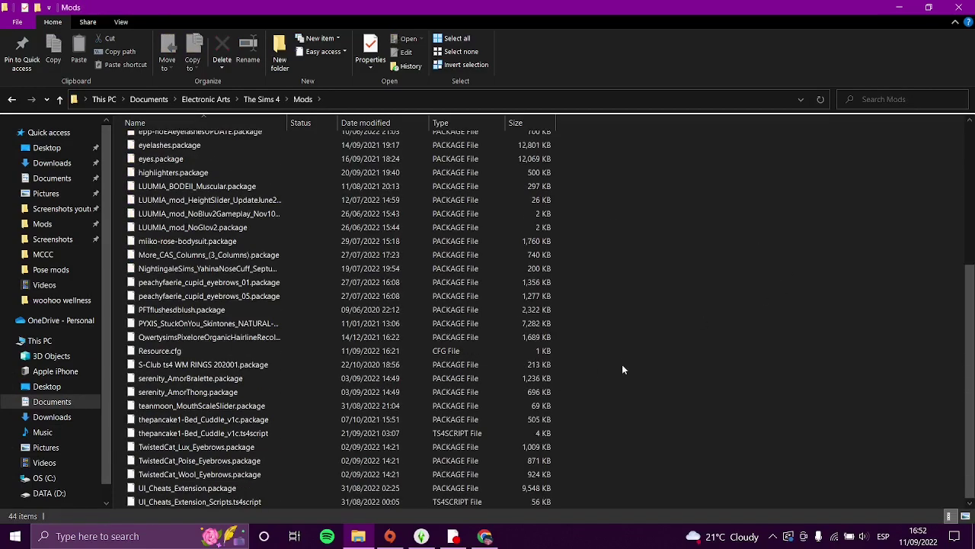
scroll(624, 372, up, 6)
Step: Go back up to The Sims 4 folder and reopen Mods, showing its 44 items
click(261, 99)
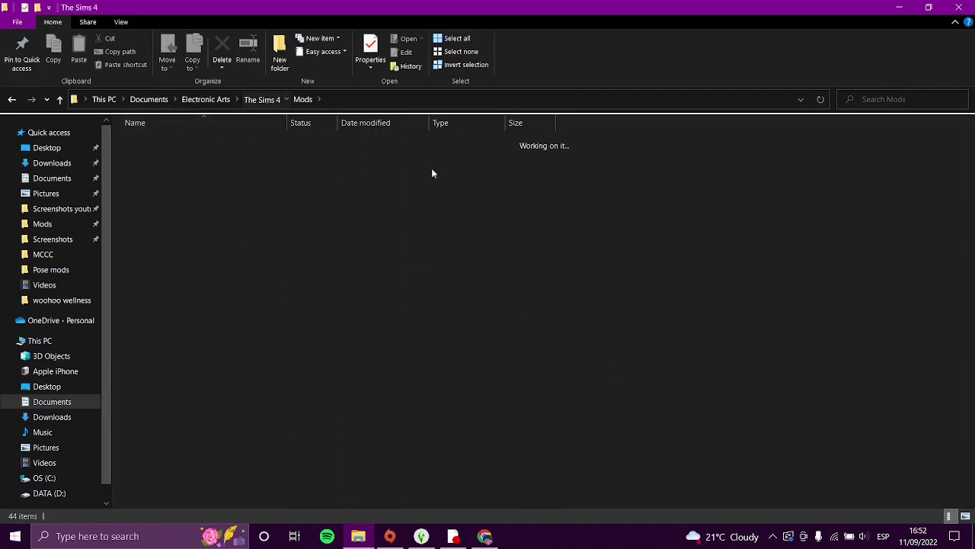
click(667, 306)
scroll(655, 351, down, 20)
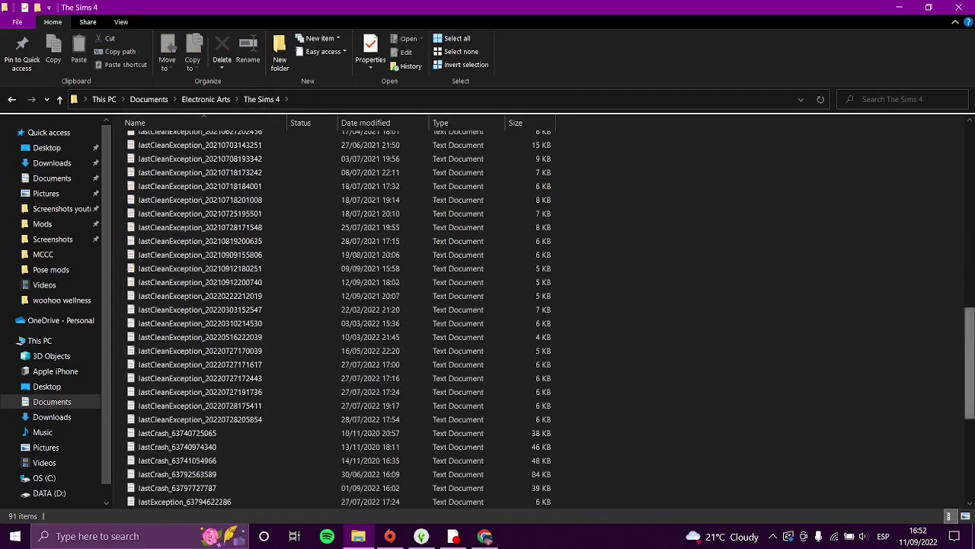
scroll(892, 305, up, 20)
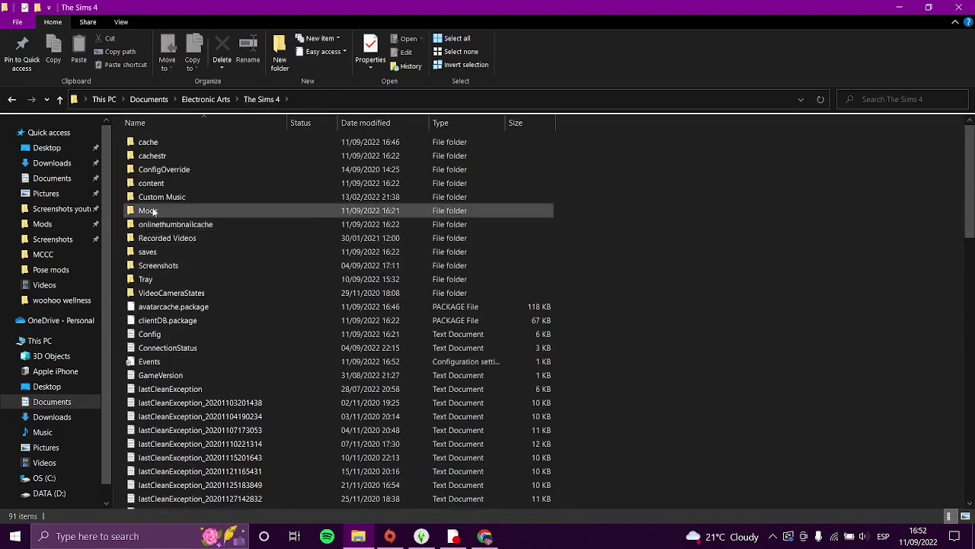
mouse_move(153, 212)
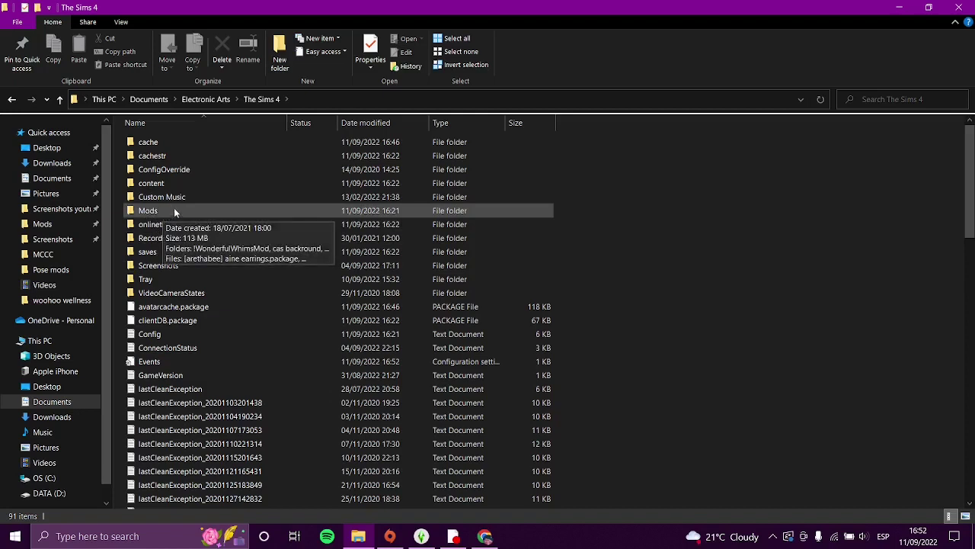
double_click(174, 210)
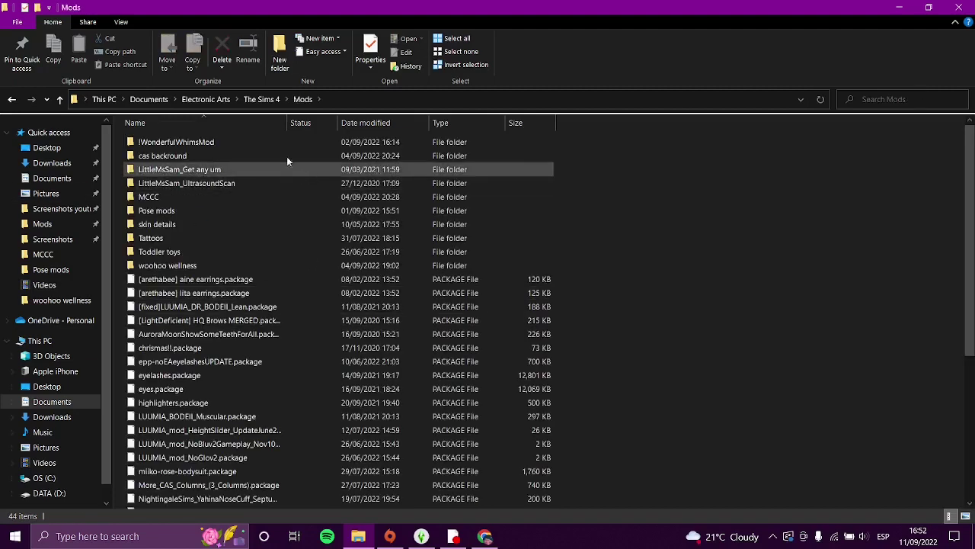
click(262, 100)
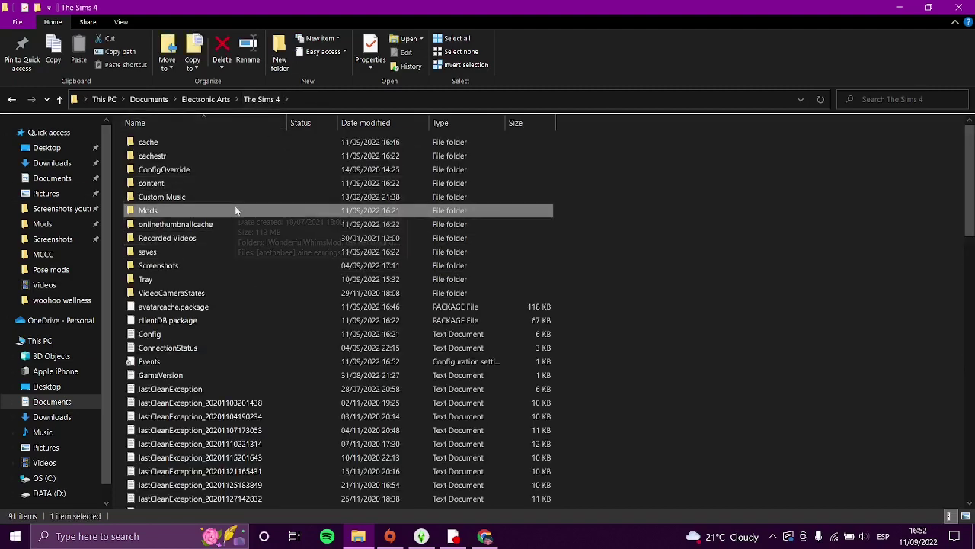
double_click(330, 210)
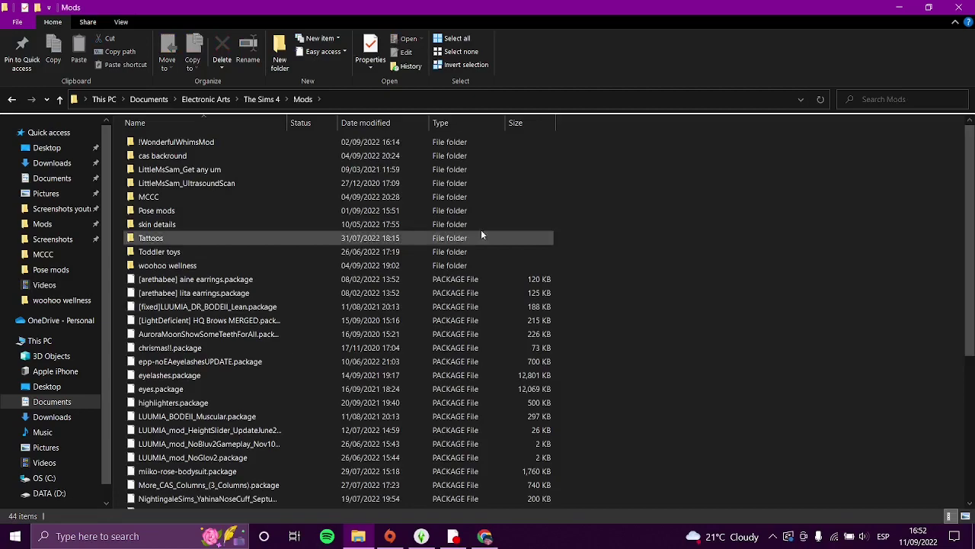
scroll(708, 308, down, 4)
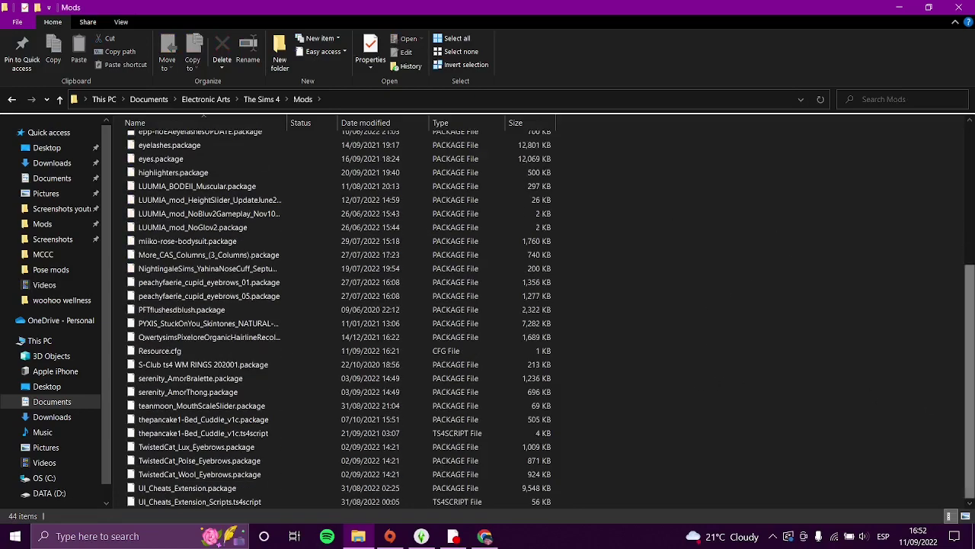
scroll(971, 291, down, 1)
scroll(971, 292, up, 5)
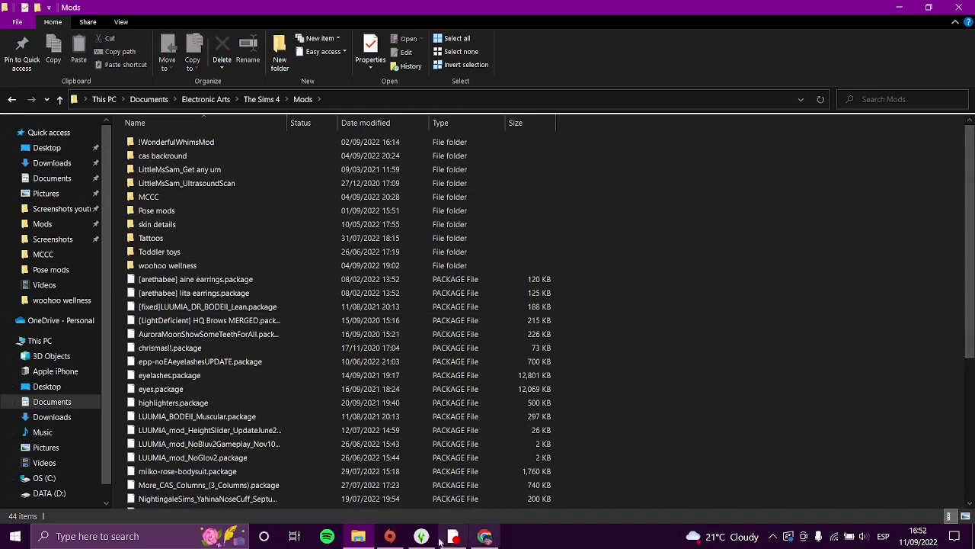
mouse_move(423, 538)
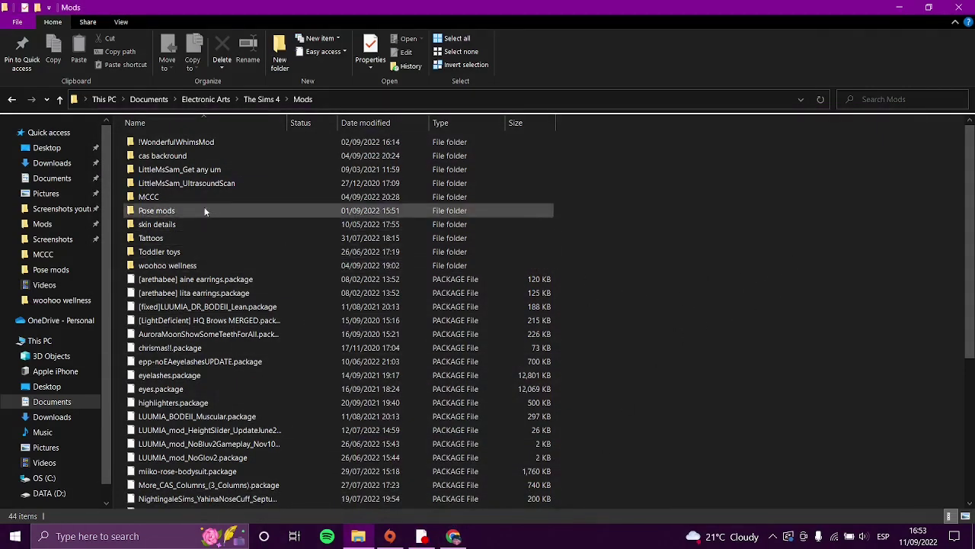
scroll(742, 360, down, 6)
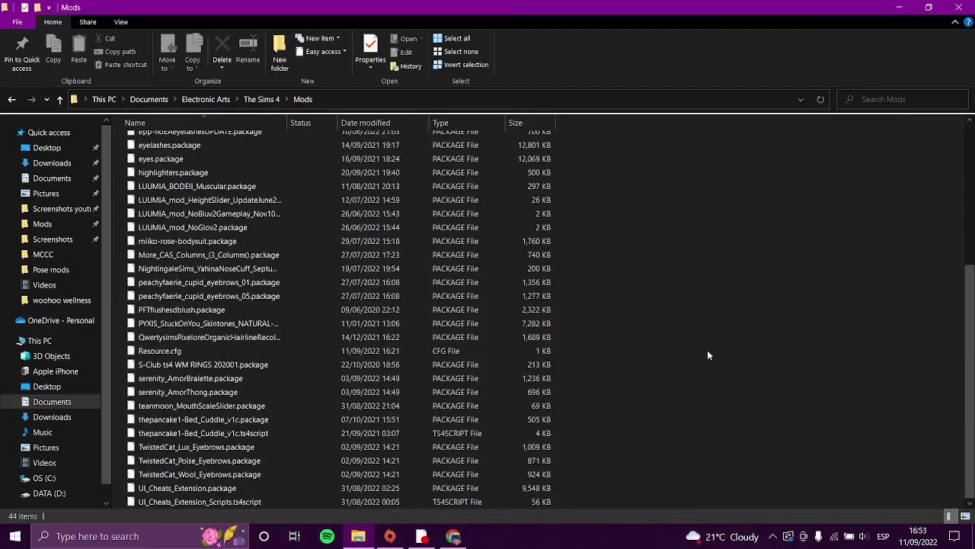
drag(970, 381, 970, 243)
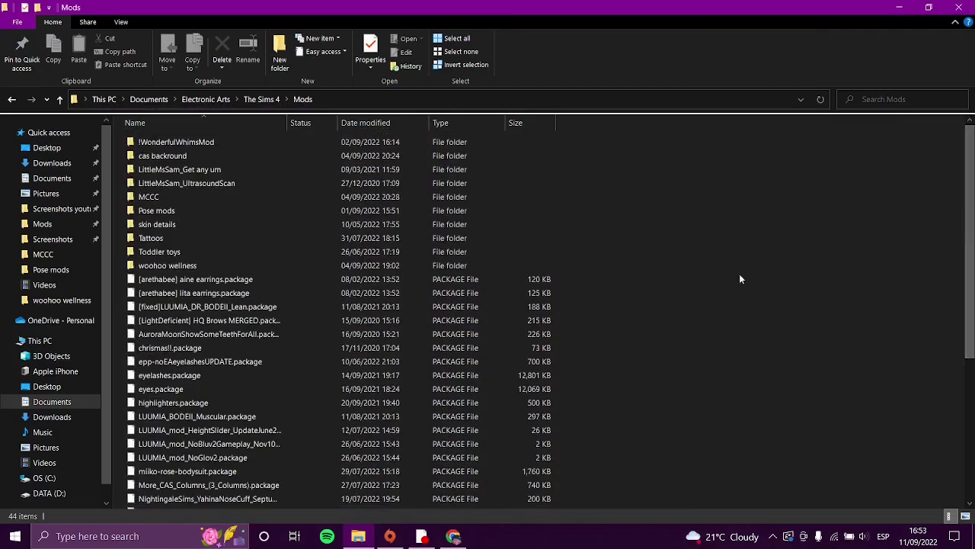
scroll(739, 274, down, 6)
scroll(657, 317, up, 6)
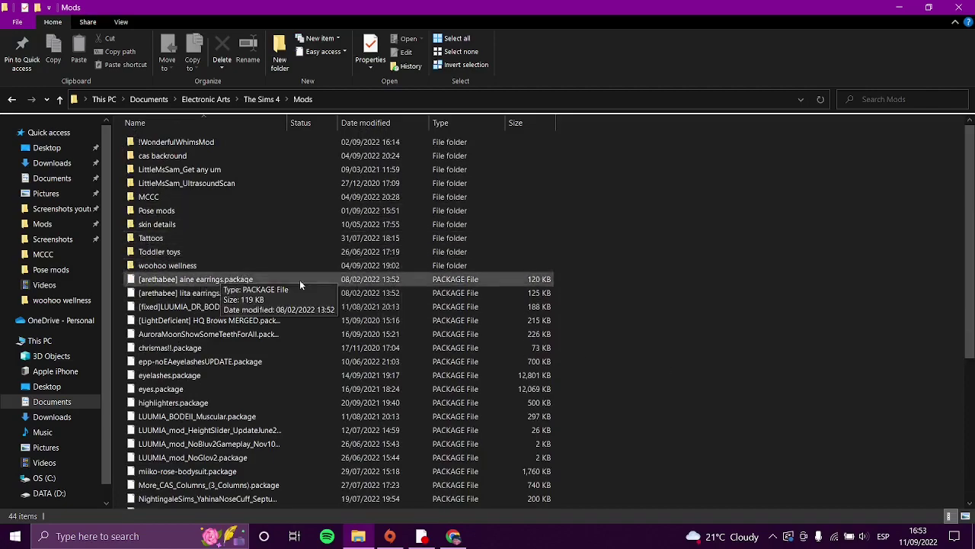
scroll(290, 282, down, 6)
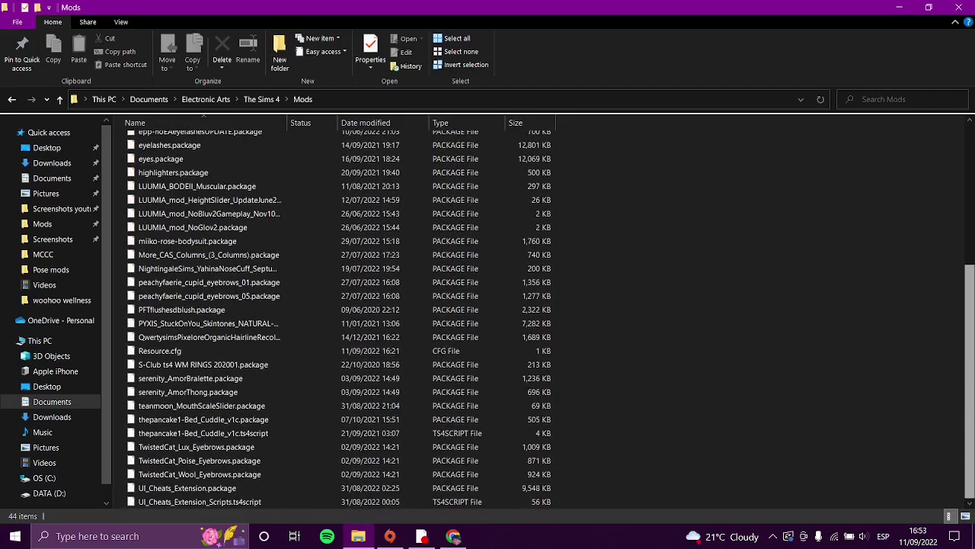
scroll(339, 318, up, 3)
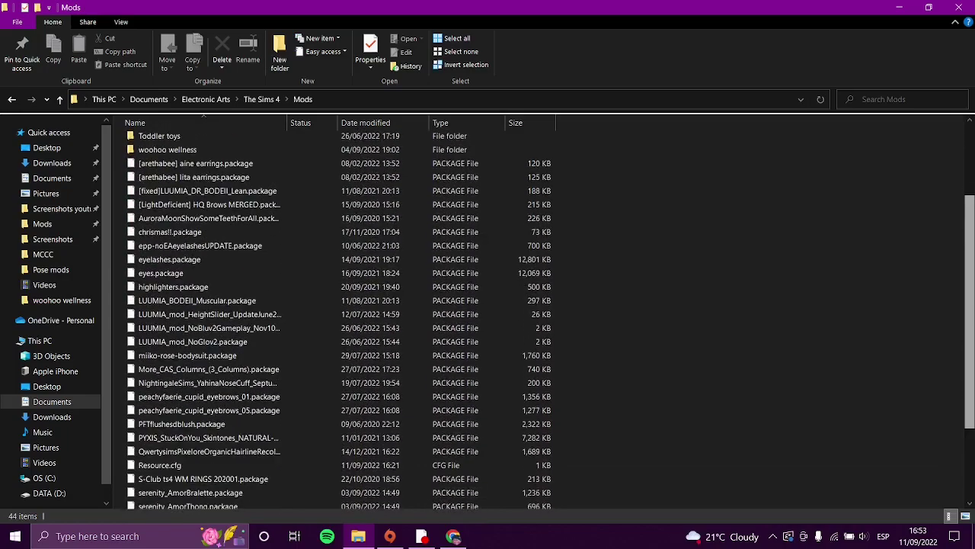
scroll(331, 471, down, 3)
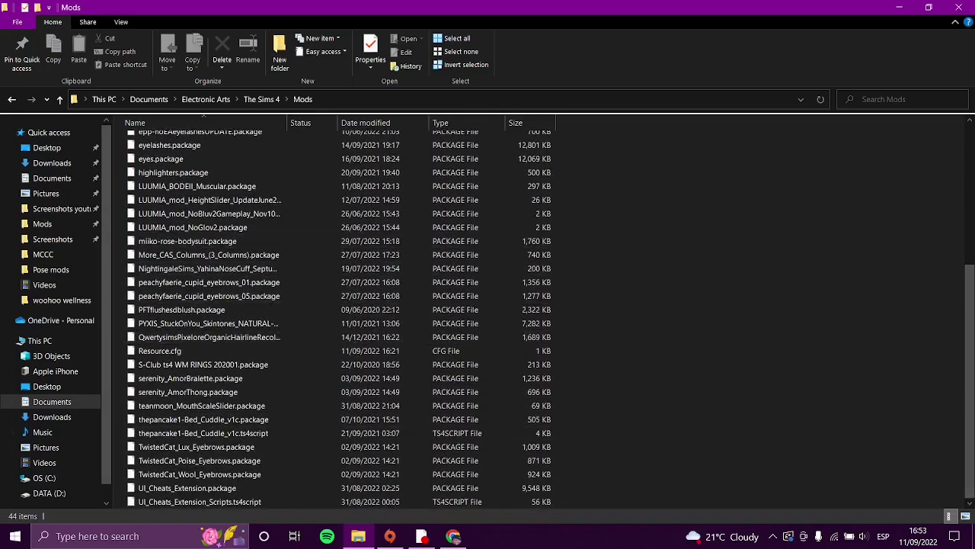
scroll(339, 316, up, 6)
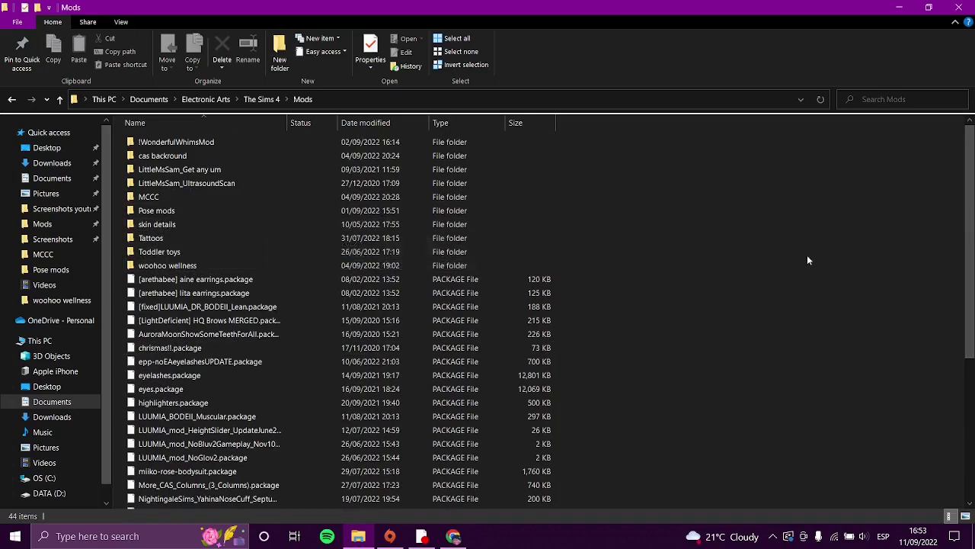
scroll(969, 244, down, 1)
scroll(969, 243, up, 1)
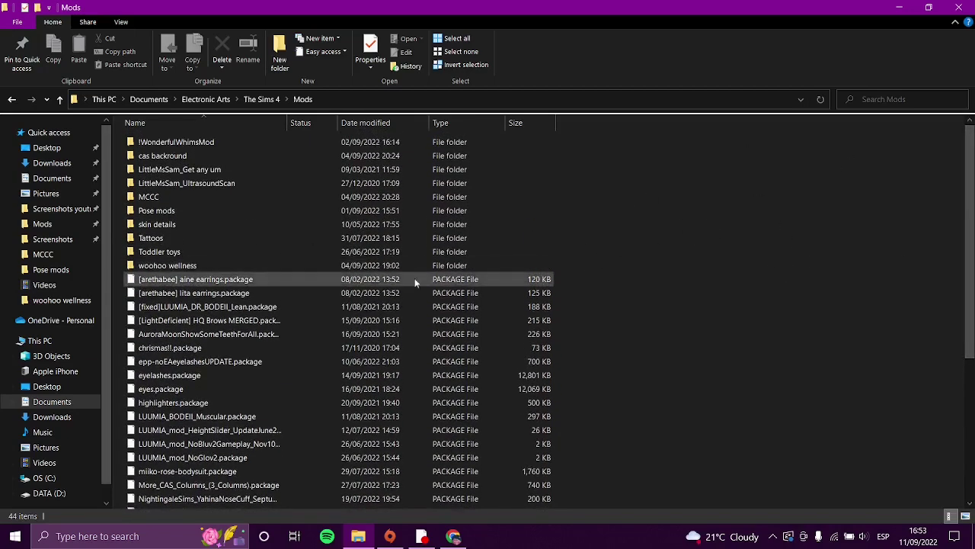
double_click(170, 238)
click(304, 101)
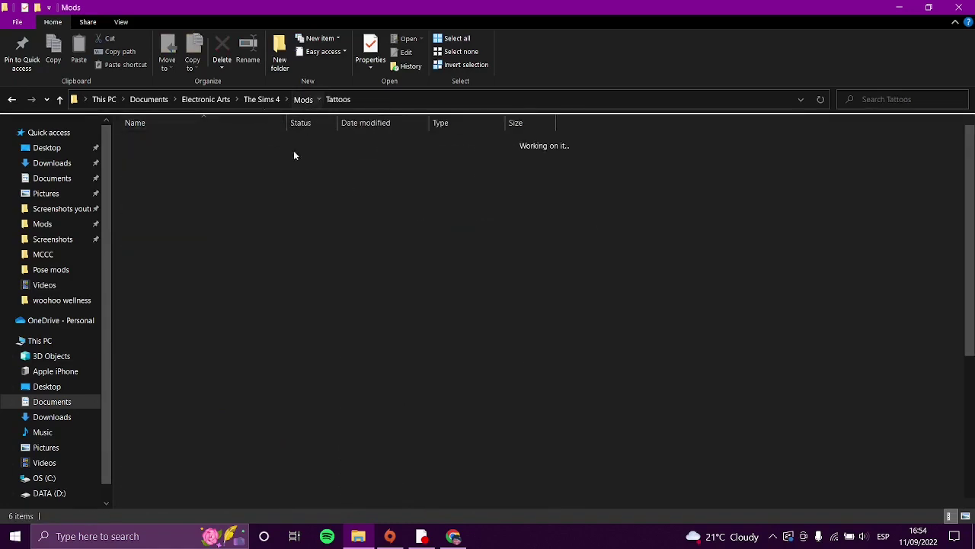
double_click(190, 221)
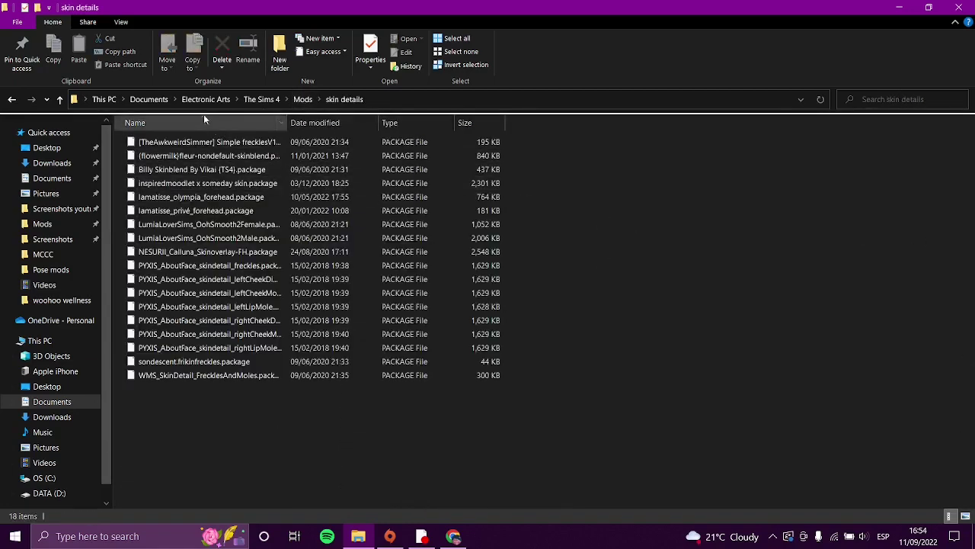
click(304, 99)
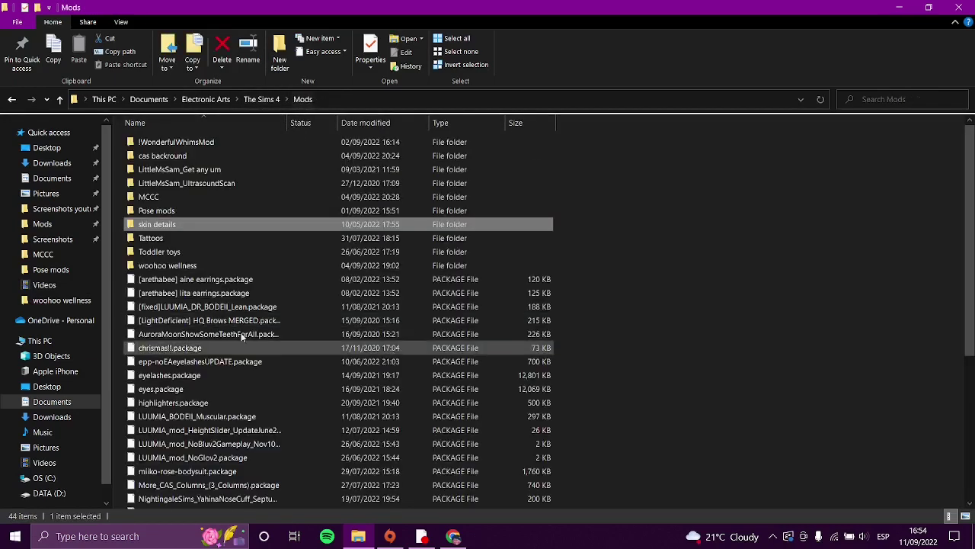
double_click(228, 255)
click(304, 99)
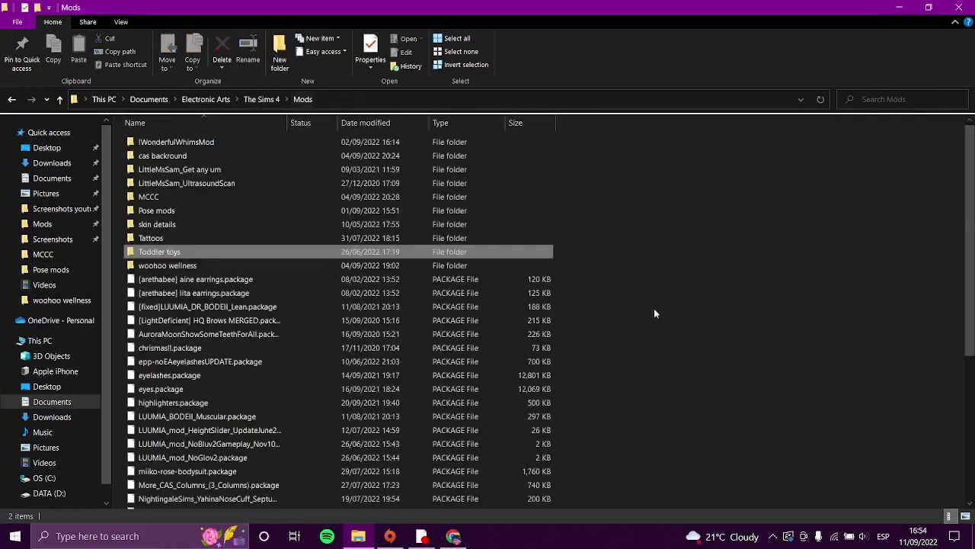
click(716, 314)
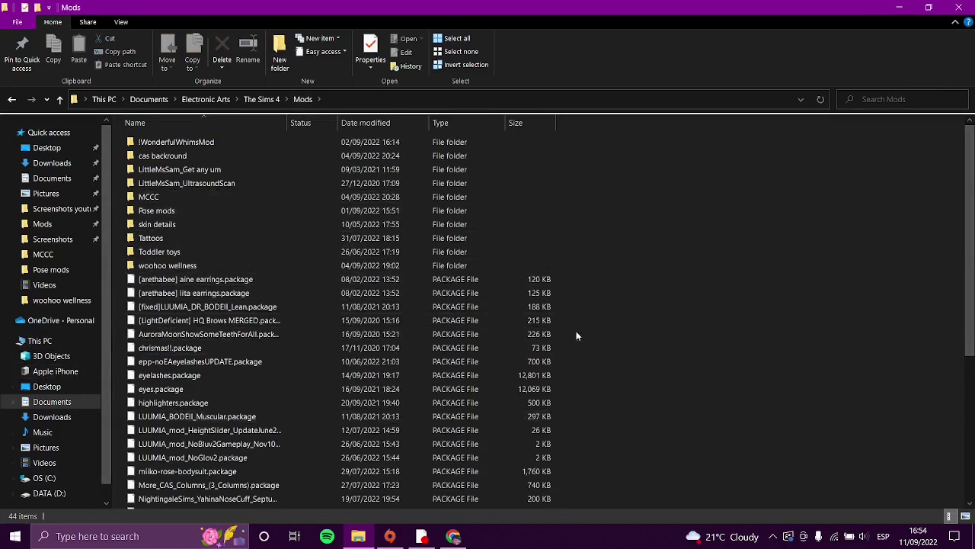
scroll(969, 252, down, 1)
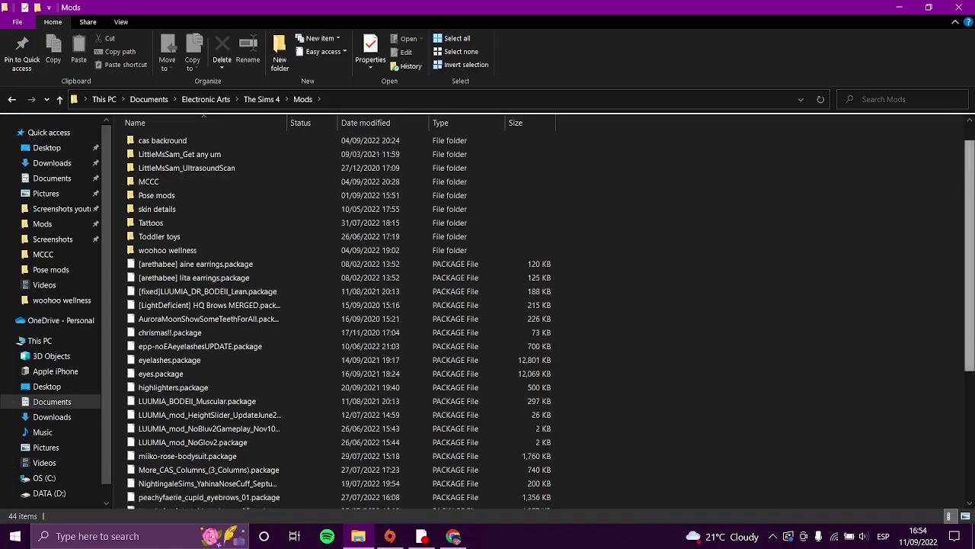
scroll(969, 251, down, 5)
scroll(970, 251, up, 6)
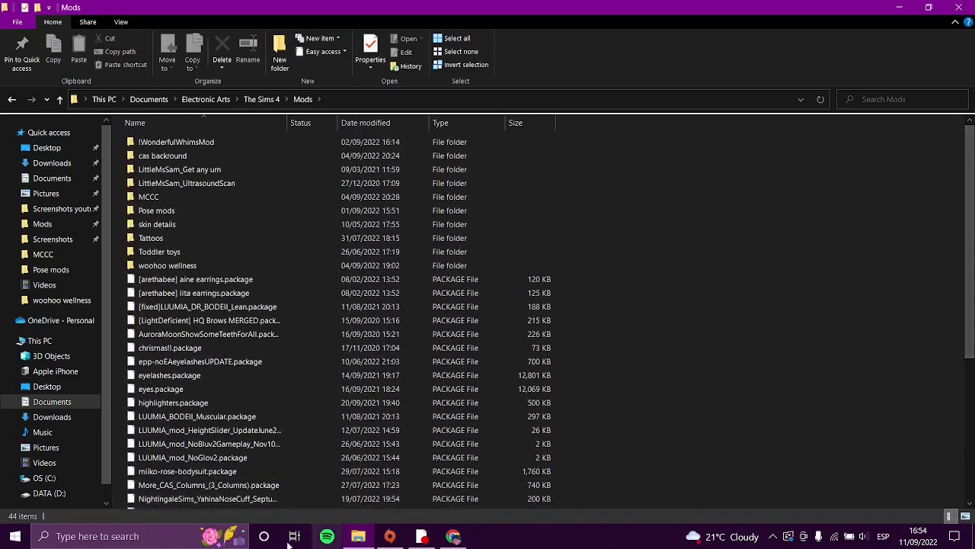
Step: Open a second File Explorer window on Downloads, sized and positioned beside the Mods window
click(187, 535)
click(309, 205)
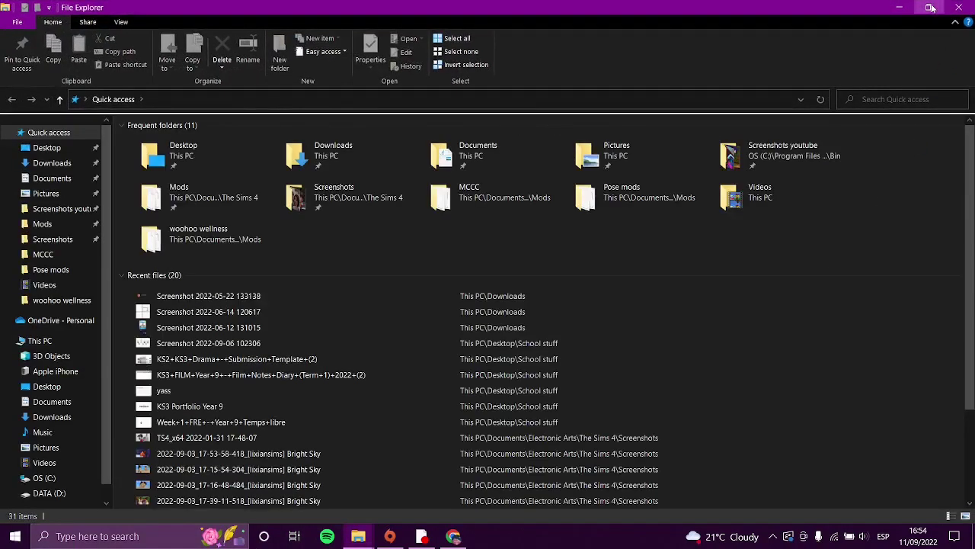
click(930, 7)
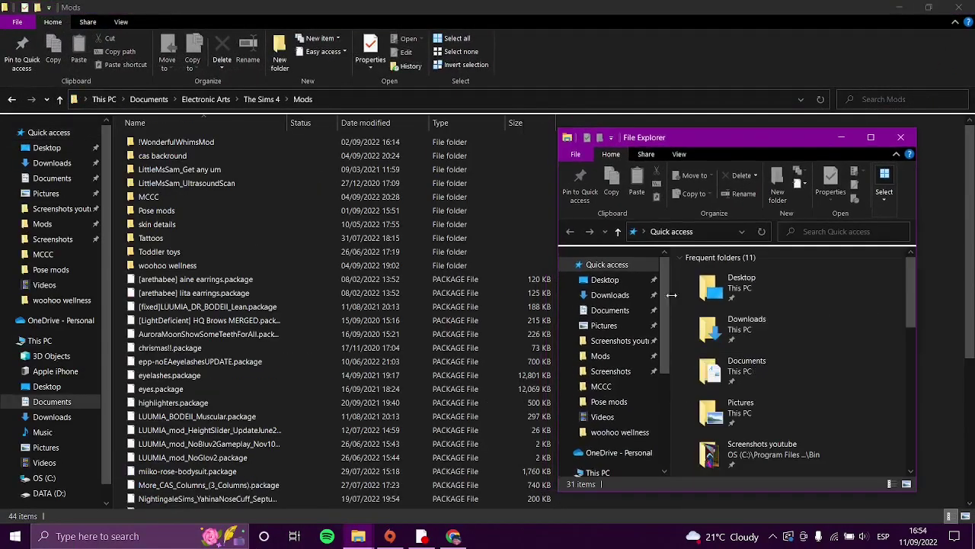
click(609, 295)
drag(740, 137, 785, 68)
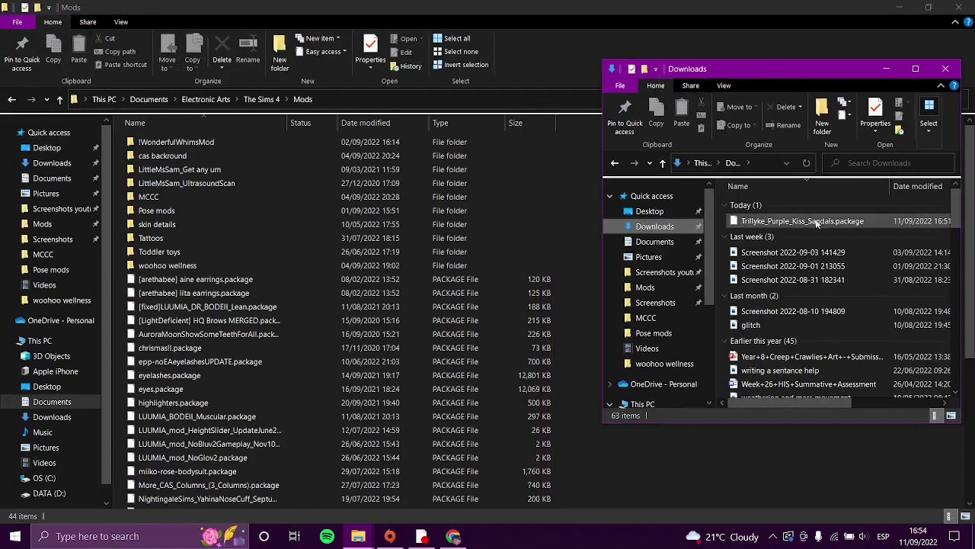
Step: Drag Trillyke_Purple_Kiss_Sandals.package from Downloads into the Mods folder
drag(817, 221, 577, 246)
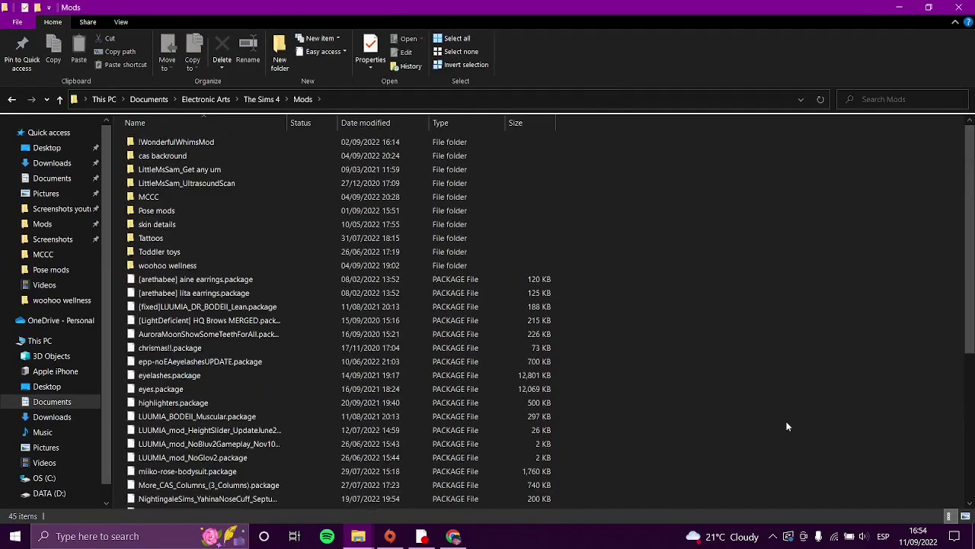
scroll(785, 419, down, 6)
scroll(757, 407, up, 6)
scroll(721, 348, down, 1)
scroll(534, 426, up, 1)
Step: Close the Downloads window and check that Mods now lists 45 items
mouse_move(358, 536)
click(424, 486)
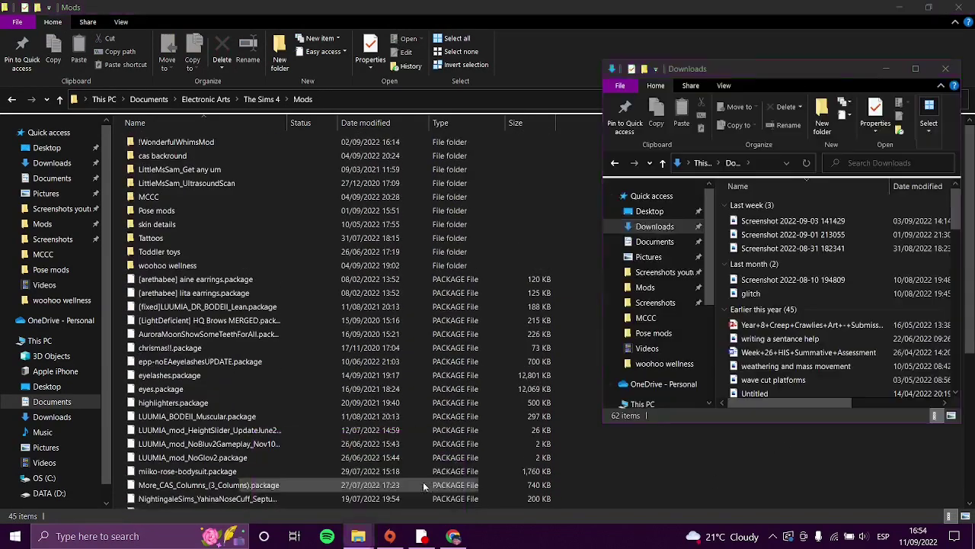
click(945, 68)
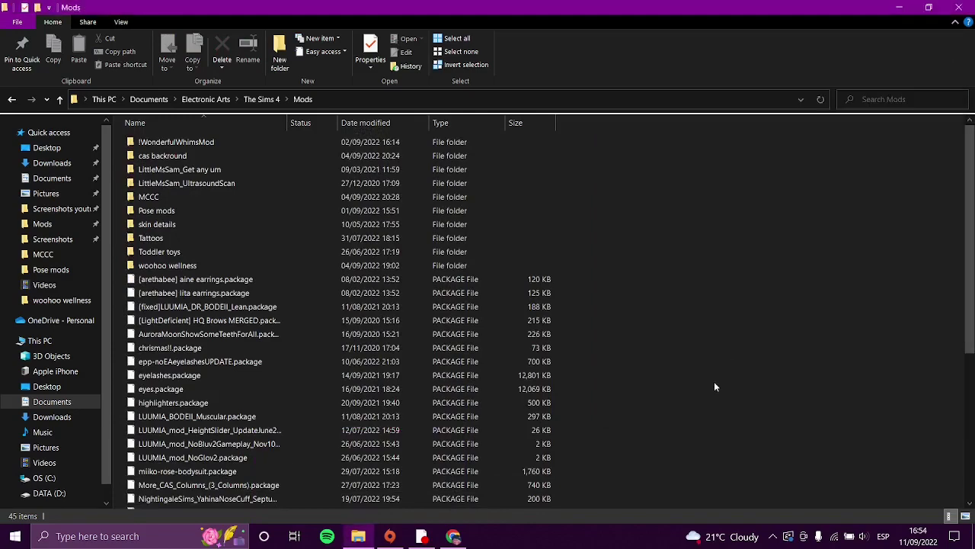
scroll(724, 358, down, 2)
scroll(747, 313, up, 2)
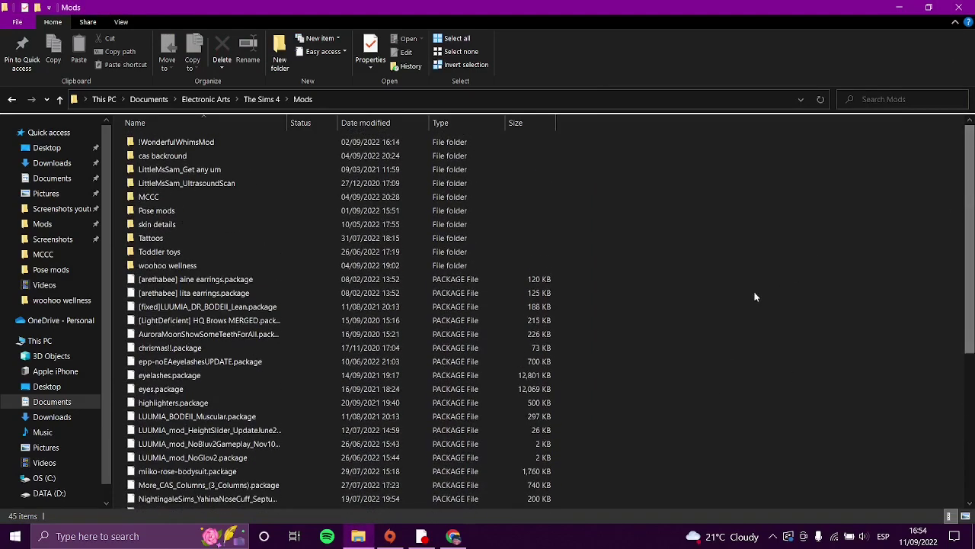
scroll(731, 328, down, 5)
scroll(733, 360, up, 6)
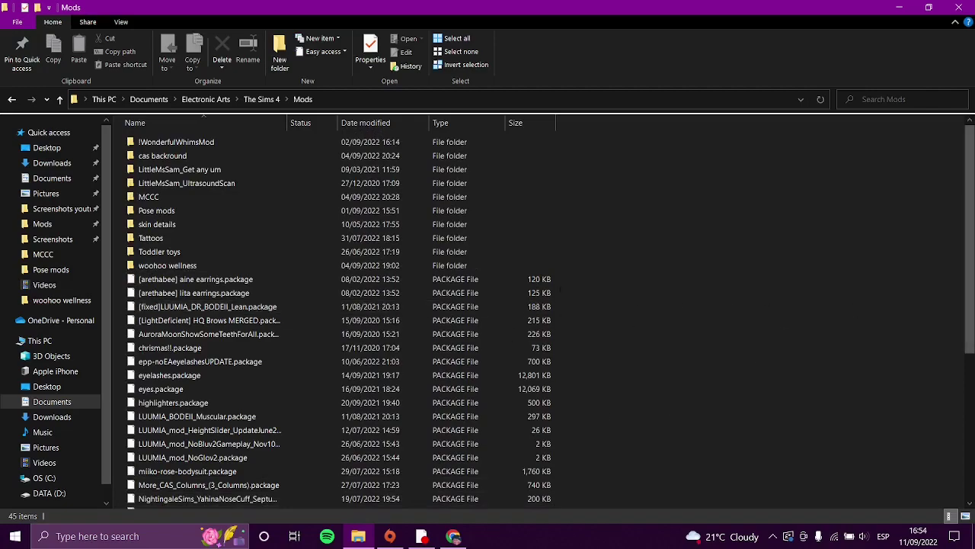
mouse_move(970, 229)
mouse_down()
mouse_move(970, 381)
mouse_move(970, 236)
mouse_up()
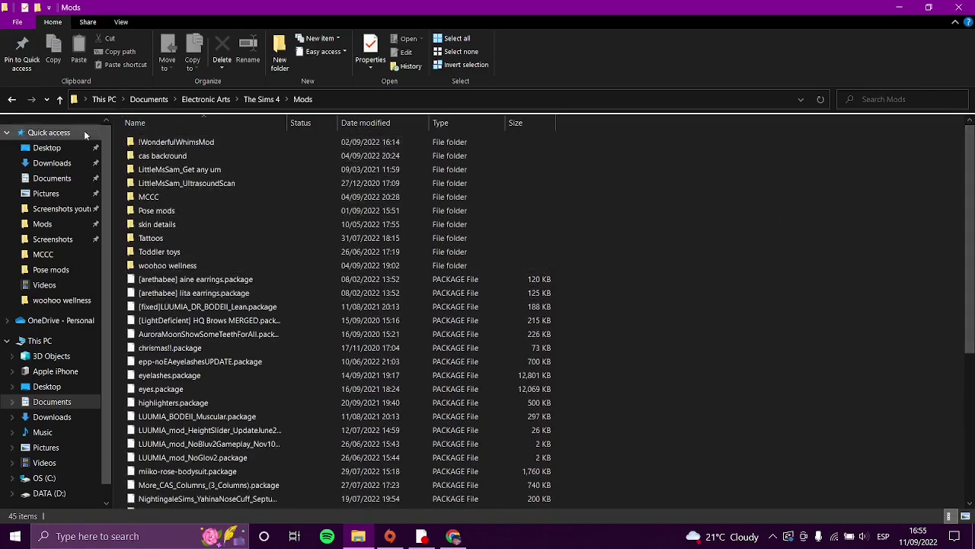
click(52, 162)
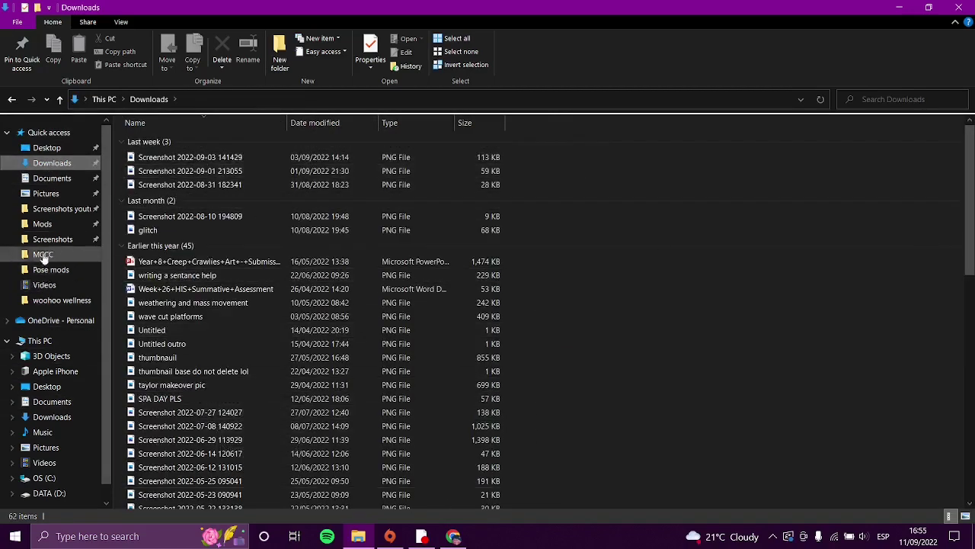
click(42, 224)
click(963, 395)
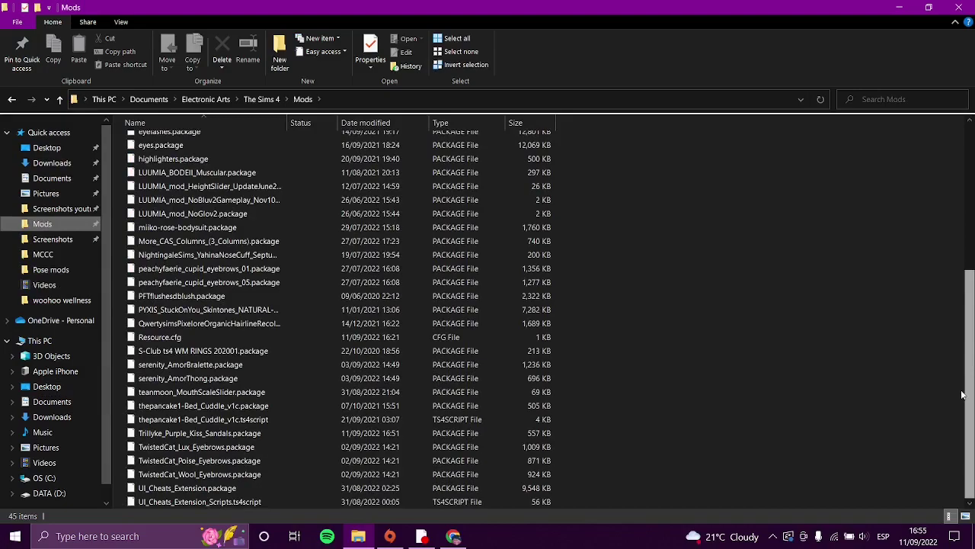
drag(962, 389, 954, 333)
drag(952, 410, 953, 268)
drag(973, 176, 973, 450)
drag(973, 449, 973, 195)
scroll(681, 309, down, 6)
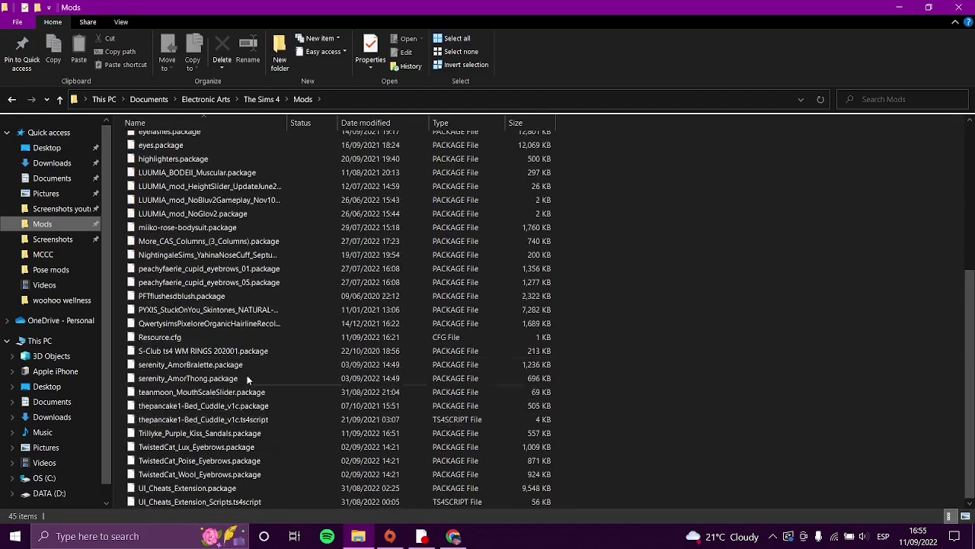
scroll(690, 417, up, 6)
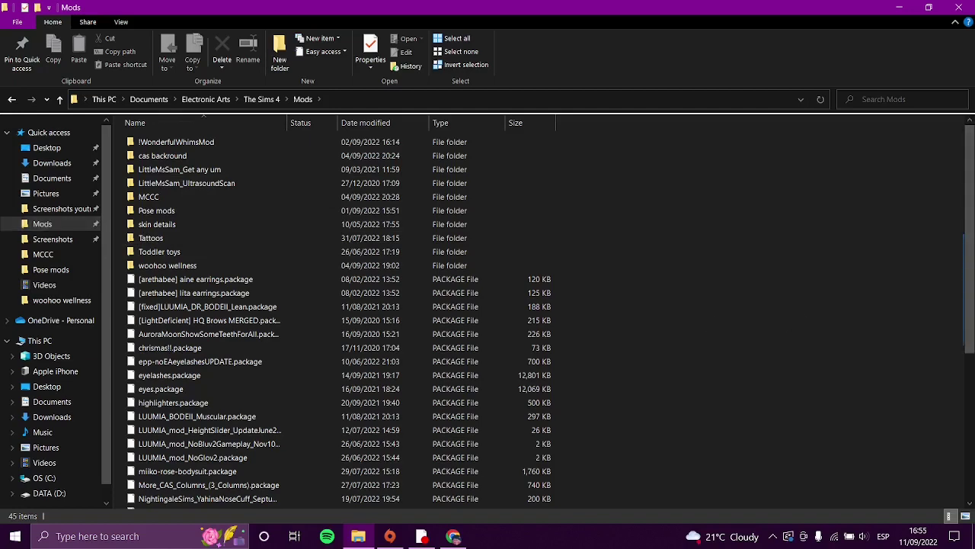
scroll(970, 381, down, 6)
scroll(970, 381, up, 6)
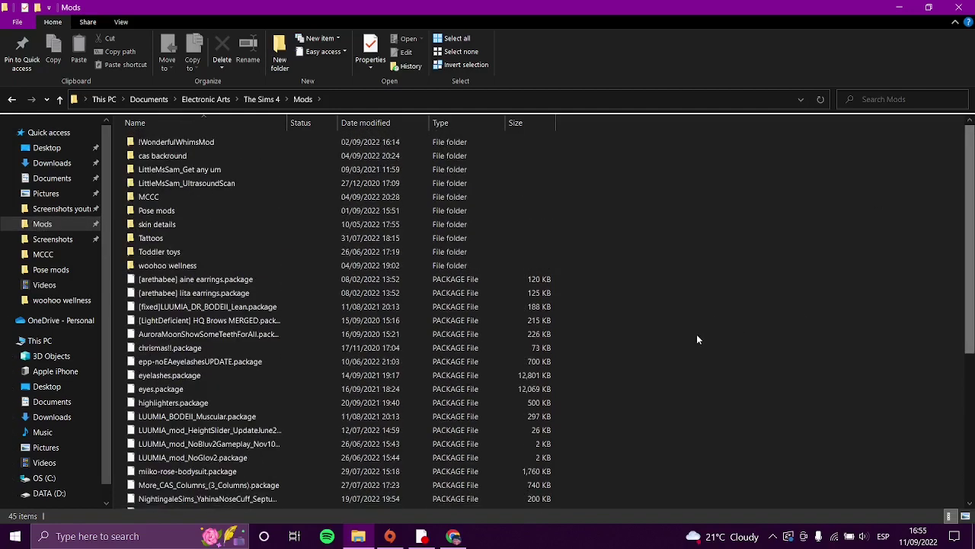